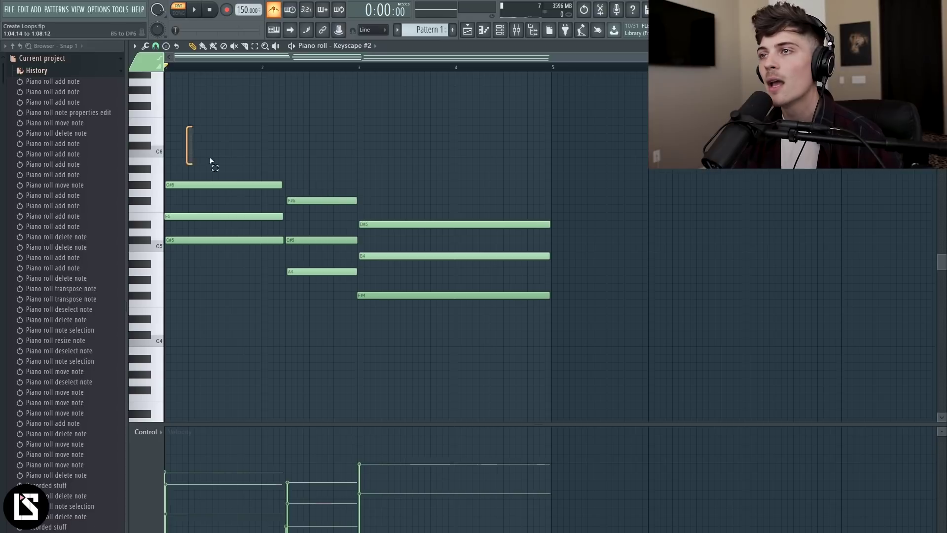
# Duplicate the four-bar chord progression at bar 5 and raise the middle note of each copied chord by an octave.
pyautogui.moveTo(211, 185); pyautogui.dragTo(599, 201)
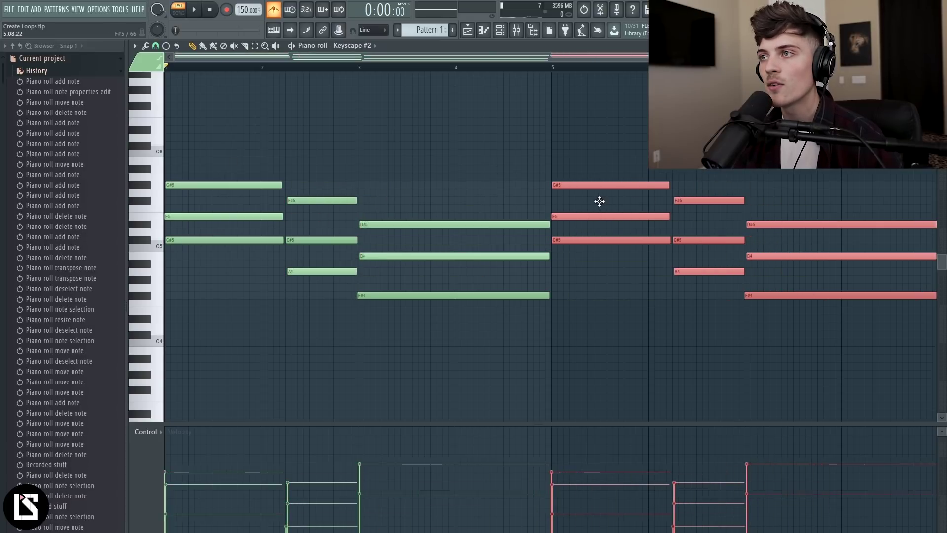
pyautogui.scroll(-2, 524, 66)
pyautogui.moveTo(463, 198); pyautogui.dragTo(477, 219)
pyautogui.moveTo(523, 221); pyautogui.dragTo(533, 241)
pyautogui.moveTo(590, 247); pyautogui.dragTo(599, 257)
pyautogui.hotkey('ctrl', 'Up')
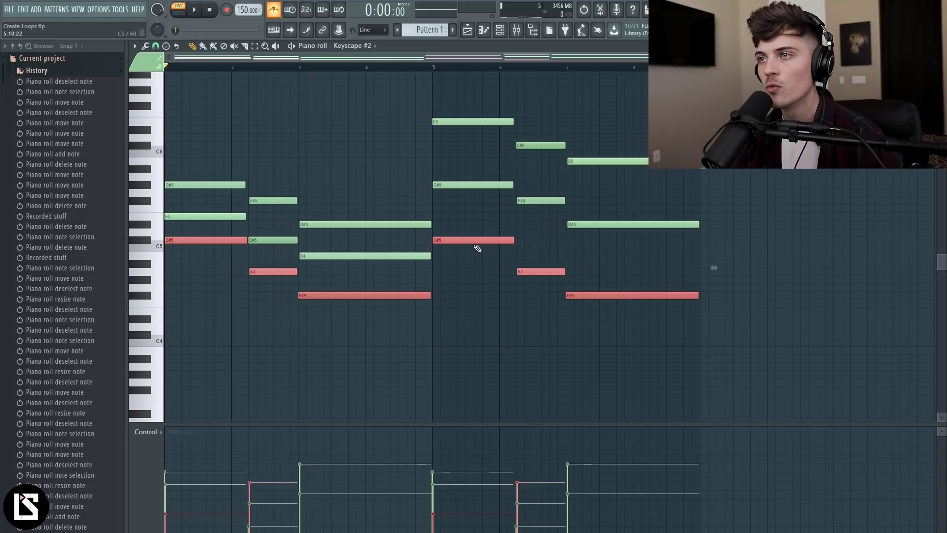
# Double every chord's bass note one octave lower and apply the Strumizer to all notes with the note ends preserved.
pyautogui.click(456, 240)
pyautogui.hotkey('ctrl', 'Down')
pyautogui.scroll(3, 426, 294)
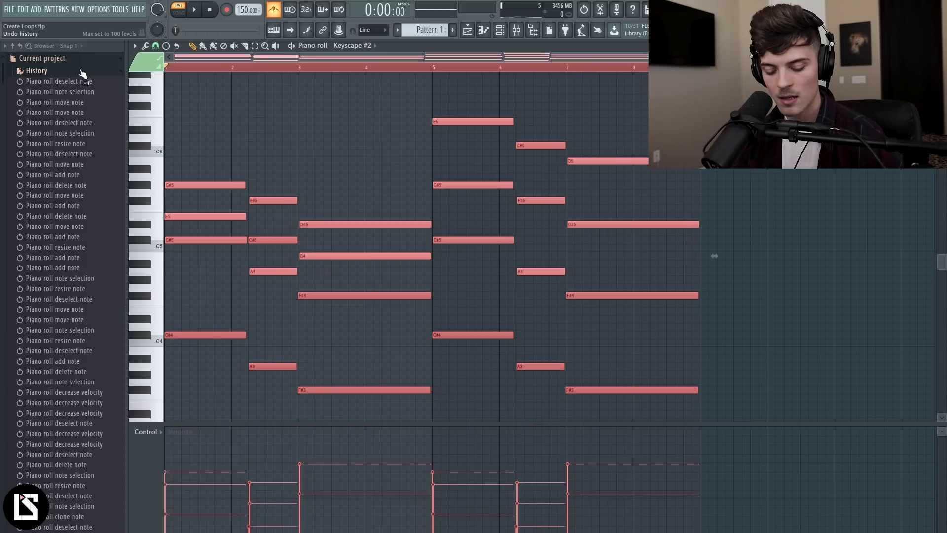
pyautogui.hotkey('alt', 's')
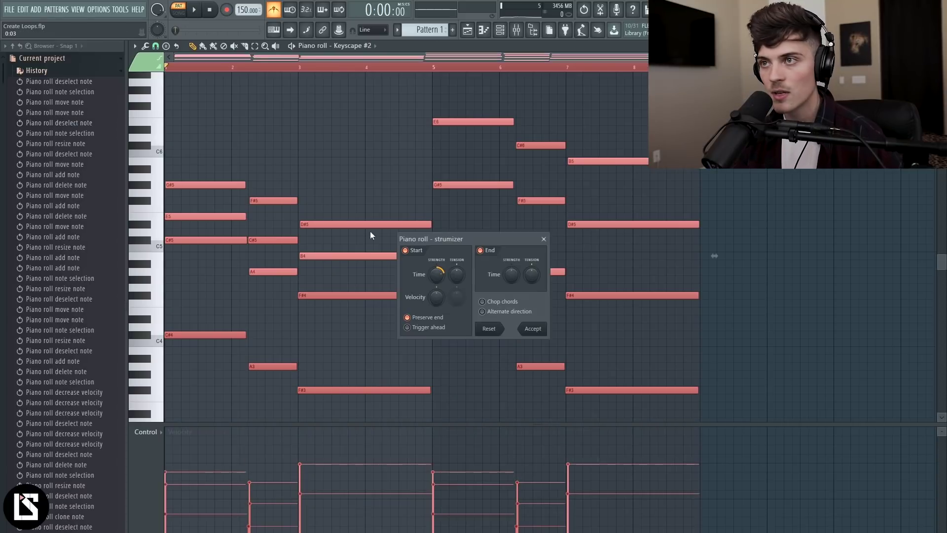
pyautogui.click(539, 332)
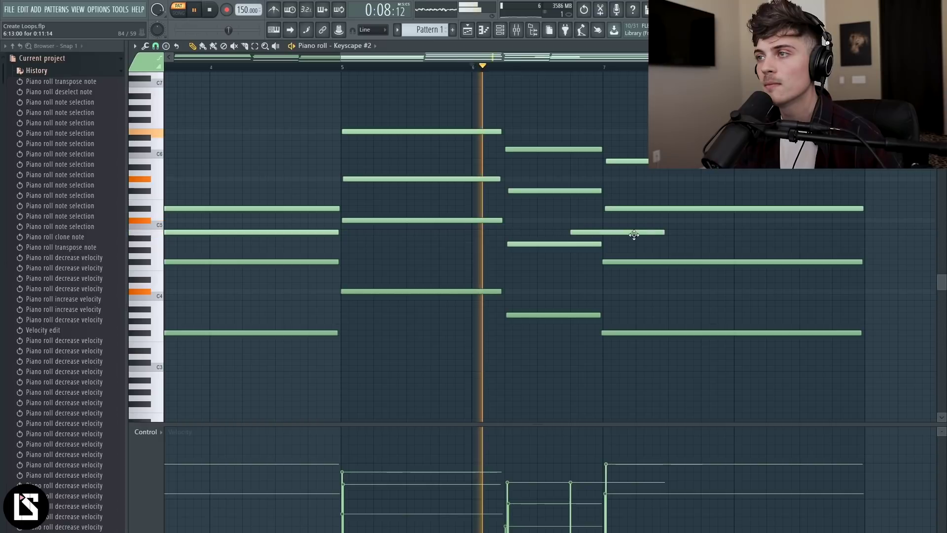
# Shorten the B4 passing note in bar 6 so it ends together with the chord before bar 7.
pyautogui.moveTo(664, 232); pyautogui.dragTo(589, 240)
pyautogui.press('space')
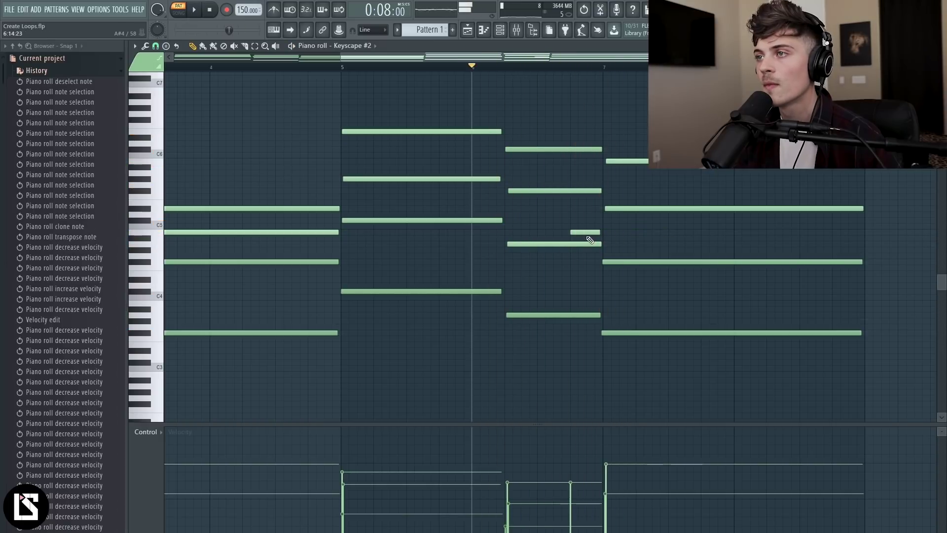
# Lower the velocities of the notes in the bar 7 chord and of the upper notes in the bar 3 chord.
pyautogui.moveTo(639, 140); pyautogui.dragTo(667, 358)
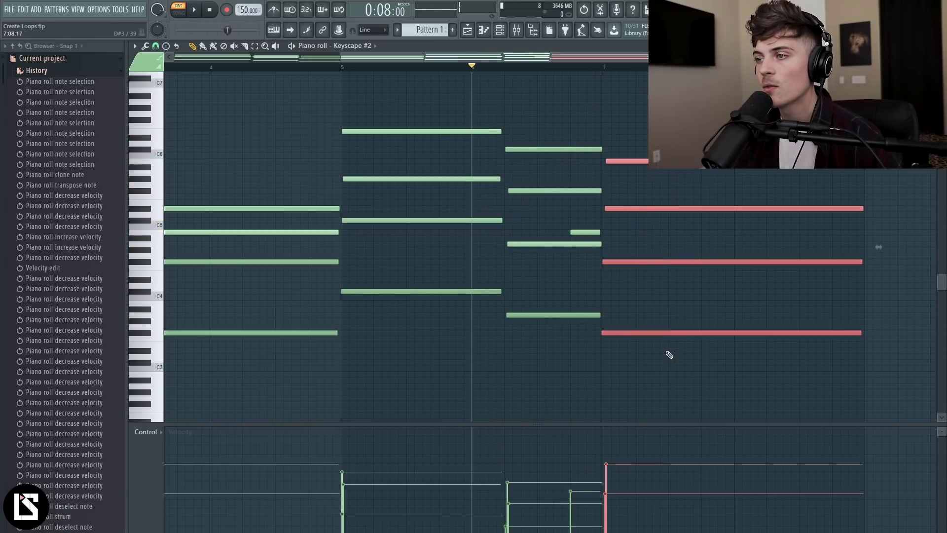
pyautogui.click(631, 208)
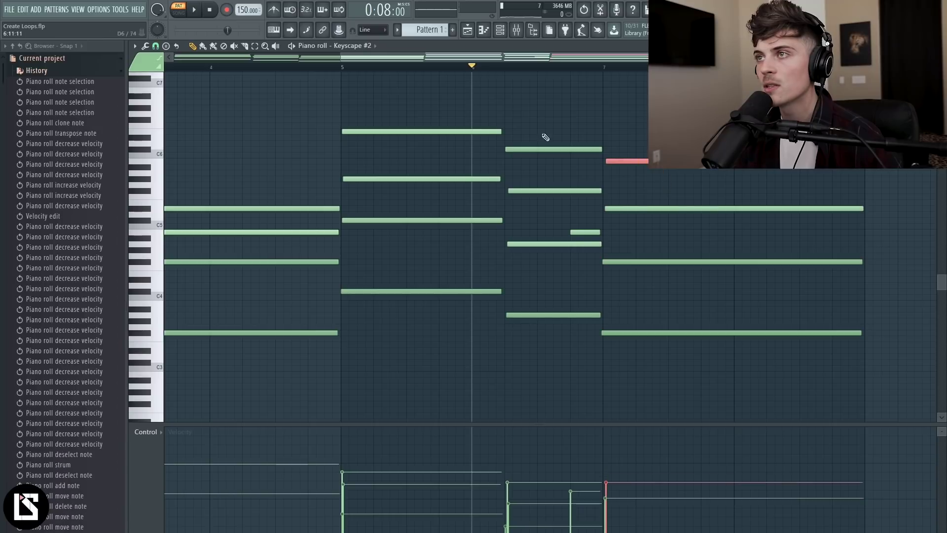
pyautogui.scroll(-3, 501, 68)
pyautogui.moveTo(459, 189); pyautogui.dragTo(464, 209)
pyautogui.moveTo(461, 255); pyautogui.dragTo(463, 231)
pyautogui.scroll(-1, 464, 239)
pyautogui.scroll(-1, 413, 72)
pyautogui.click(407, 69)
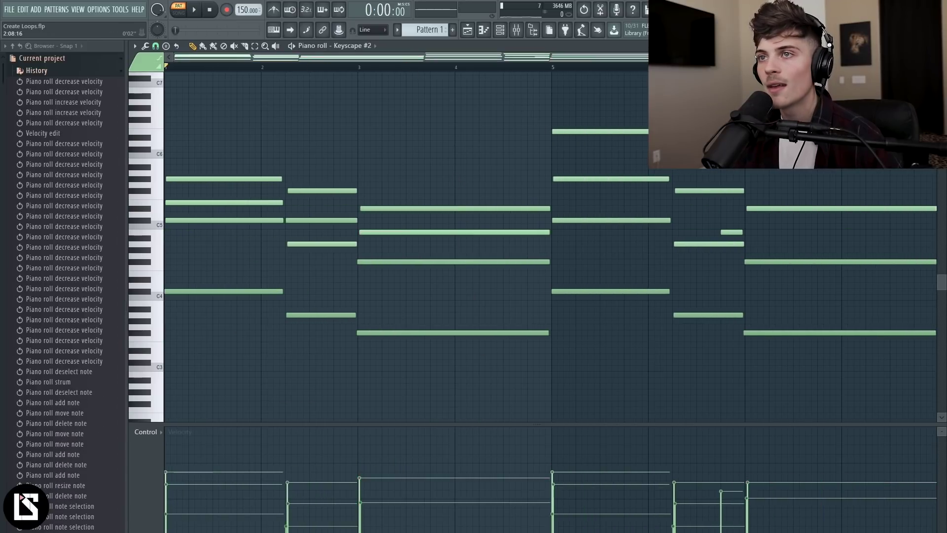
# Draw a top melody of E6, F#6, G#6 and E6 over bars 1 and 2, landing on D#6 at bar 3.
pyautogui.scroll(-3, 307, 68)
pyautogui.scroll(1, 304, 107)
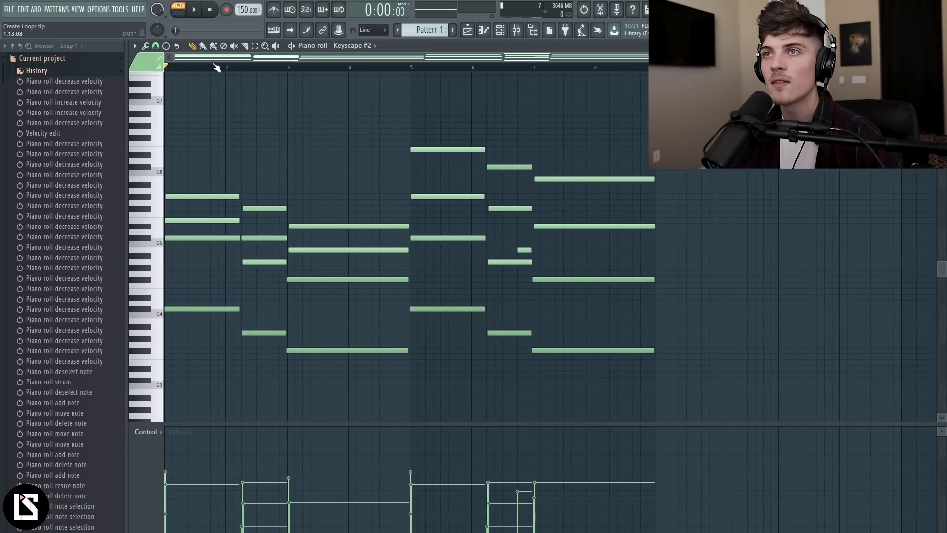
pyautogui.scroll(1, 217, 67)
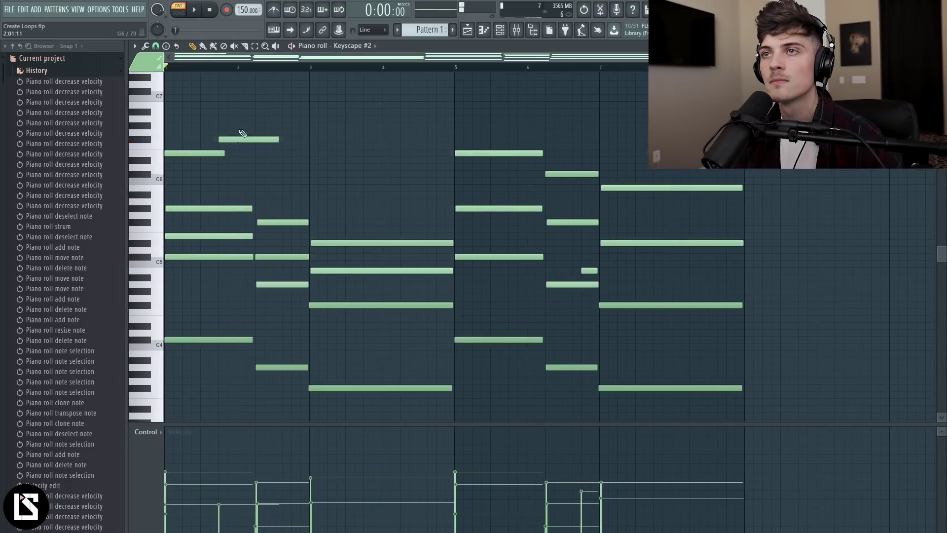
pyautogui.click(242, 127)
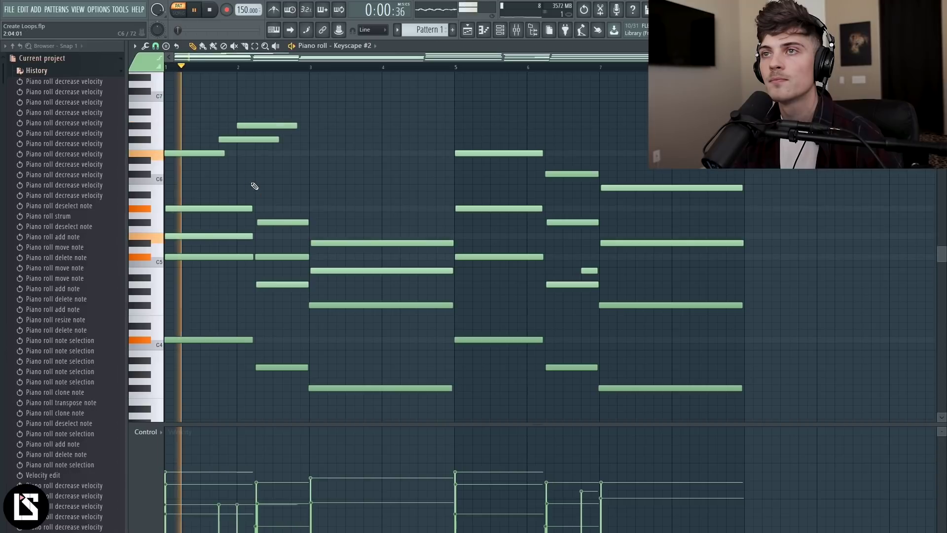
pyautogui.click(278, 159)
pyautogui.click(275, 10)
pyautogui.scroll(2, 303, 67)
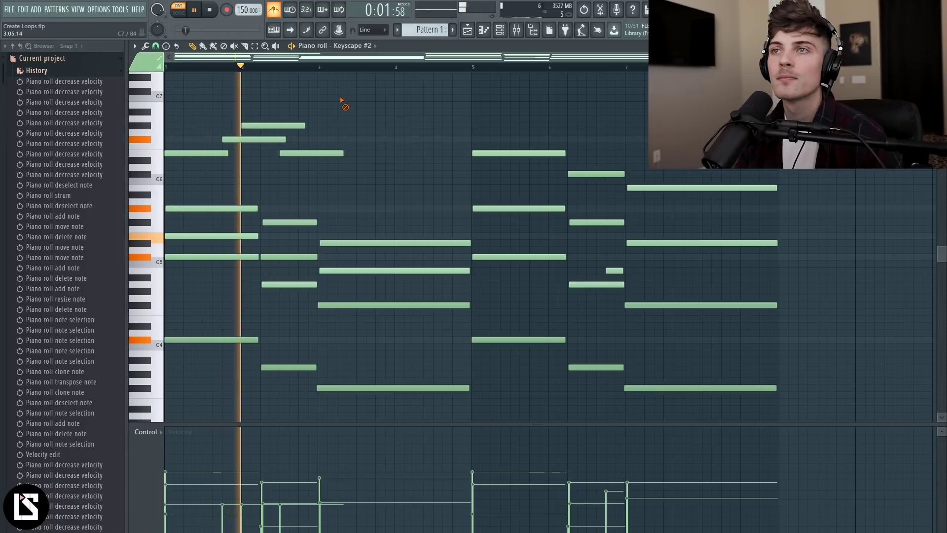
pyautogui.click(319, 179)
pyautogui.press('space')
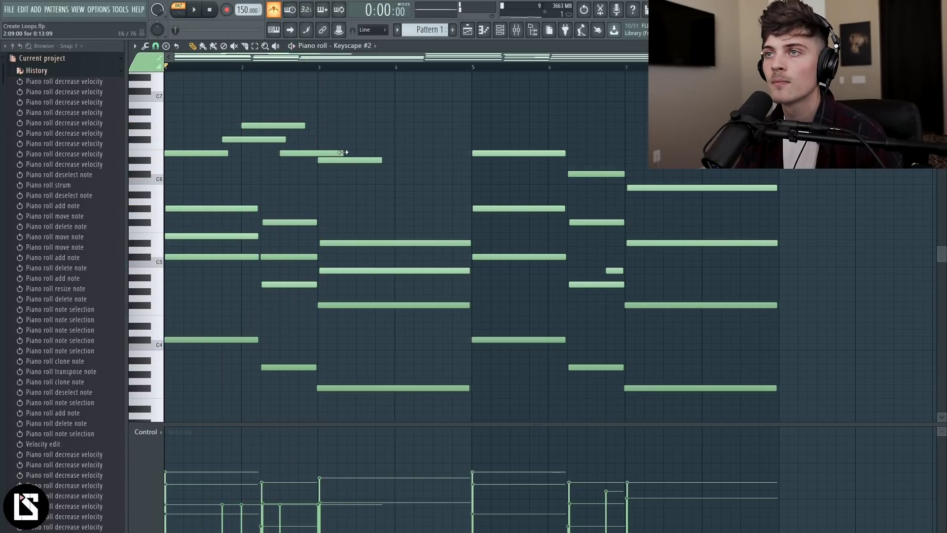
# Trim the melody's second E6 to end just before bar 3 and extend the D#6 at bar 3 to almost bar 5.
pyautogui.press('space')
pyautogui.moveTo(342, 152); pyautogui.dragTo(313, 152)
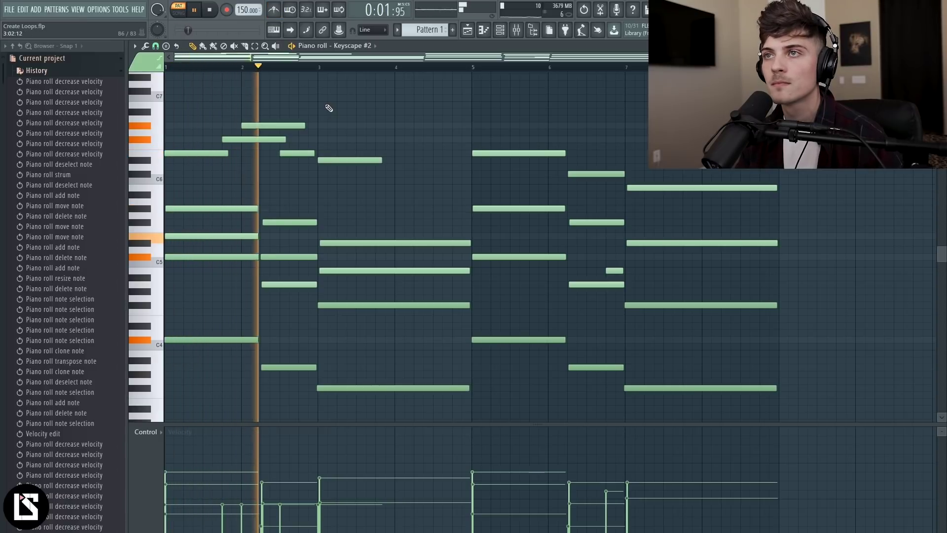
pyautogui.moveTo(382, 160); pyautogui.dragTo(461, 180)
pyautogui.press('space')
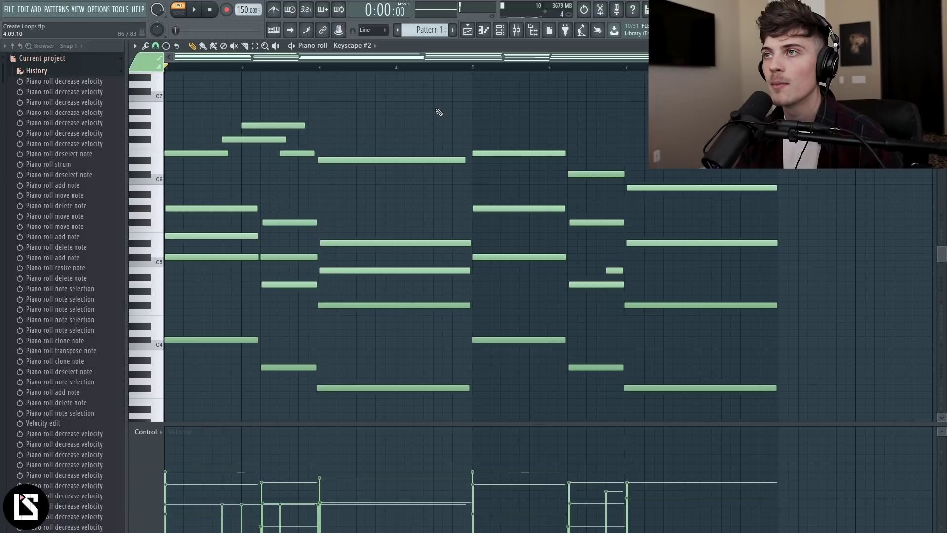
# Draw a run of short descending notes B6, A6 and G#6 in the second half of bar 4, ending on F#6 at bar 5.
pyautogui.moveTo(438, 117); pyautogui.dragTo(436, 104)
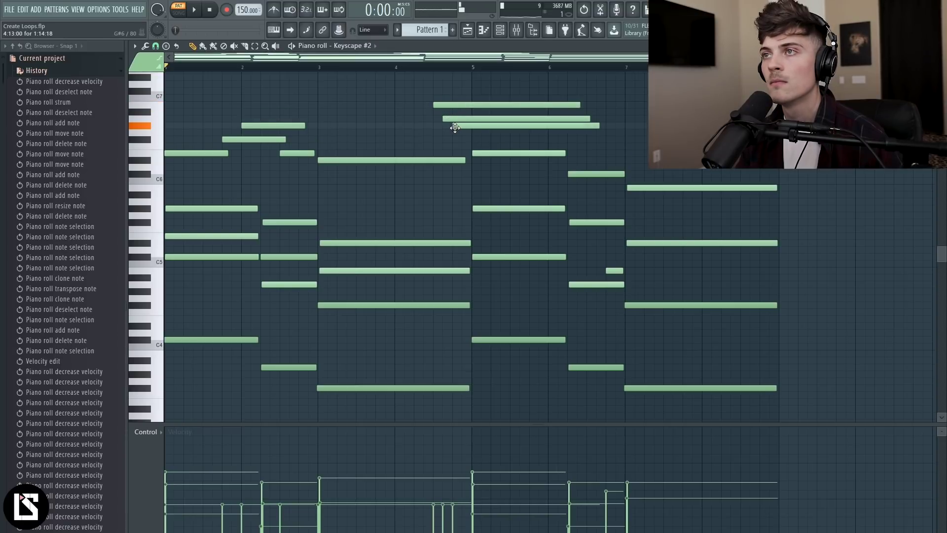
pyautogui.moveTo(501, 84); pyautogui.dragTo(448, 131)
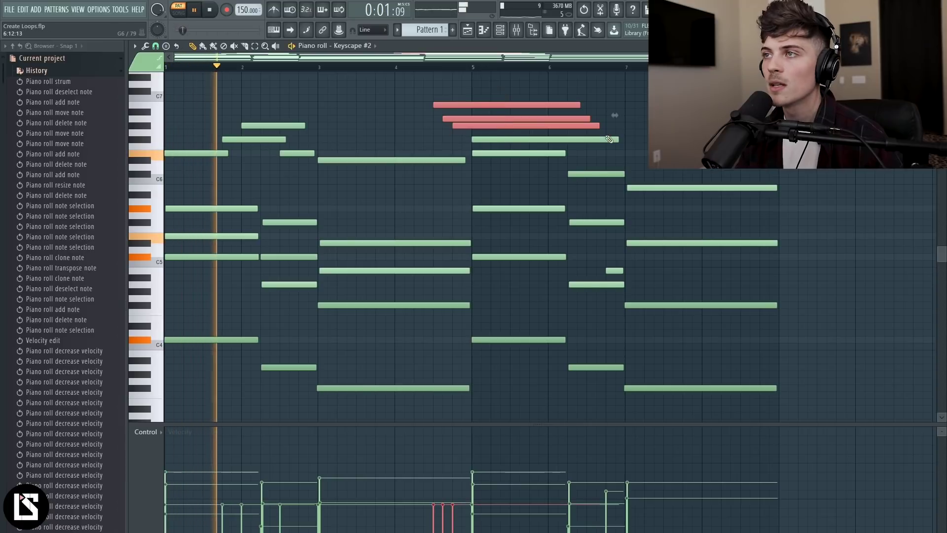
pyautogui.moveTo(586, 107); pyautogui.dragTo(450, 111)
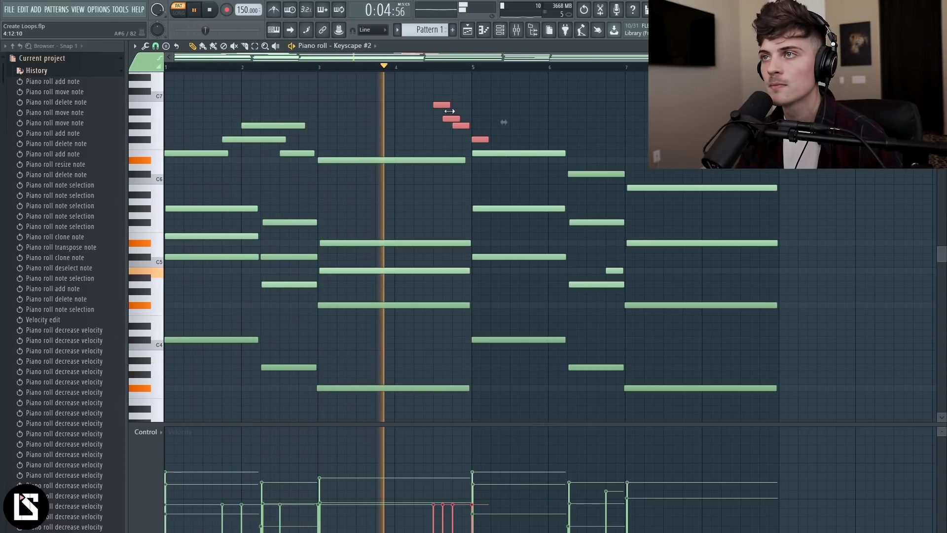
pyautogui.keyDown('ctrl'); pyautogui.click(490, 97); pyautogui.keyUp('ctrl')
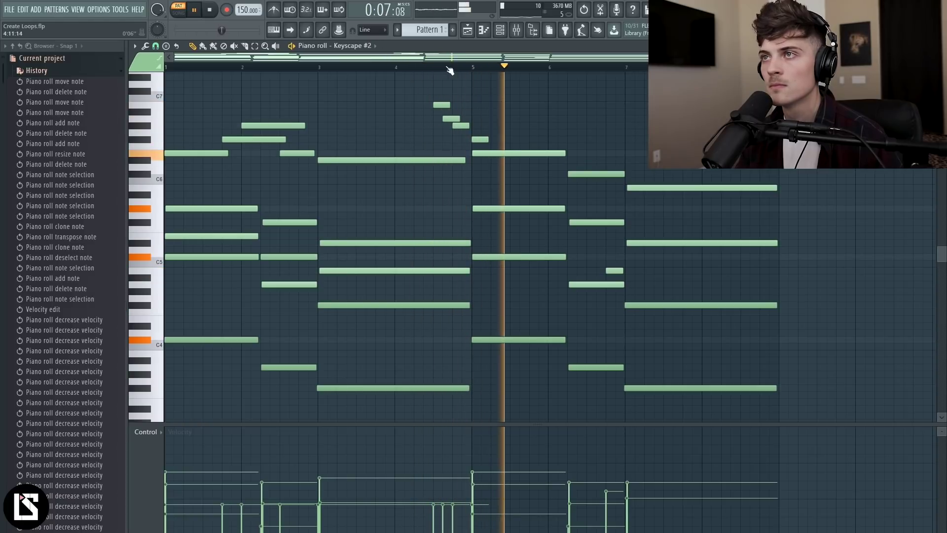
# Delete the short F#6 note at the start of bar 5, keeping the E6 chord note below it.
pyautogui.click(424, 68)
pyautogui.rightClick(494, 153)
pyautogui.rightClick(486, 141)
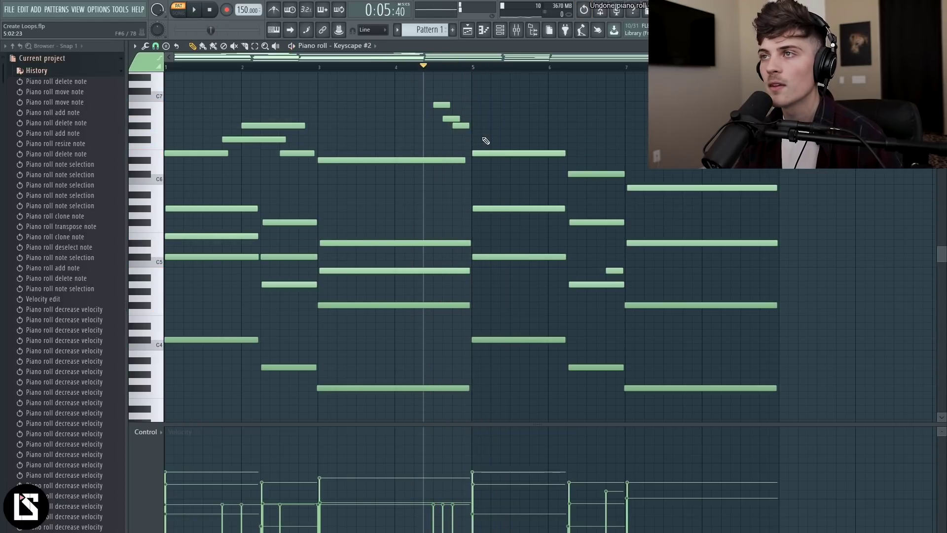
# Try a high melody note at the start of bar 6, auditioning the pitches C#7, A#6, C7 and B6.
pyautogui.scroll(-1, 462, 76)
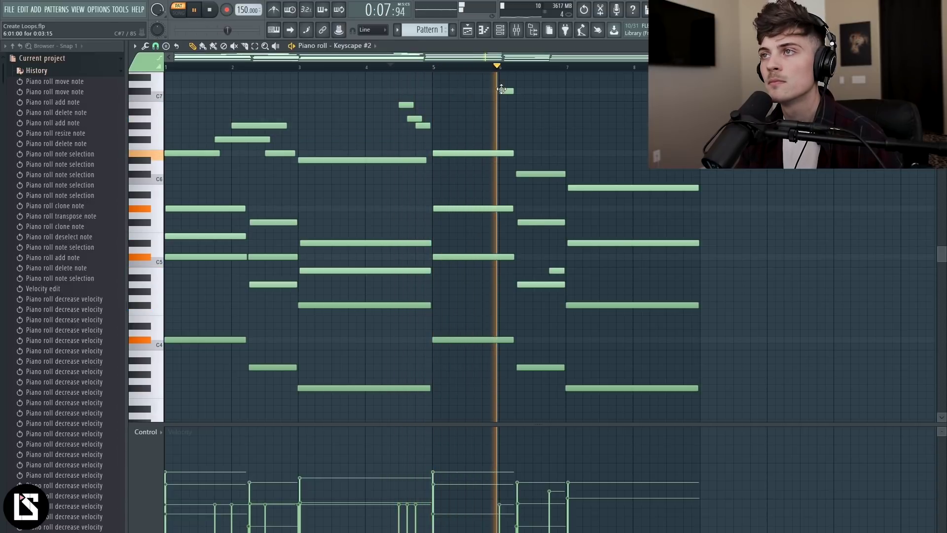
pyautogui.click(506, 91)
pyautogui.press('space')
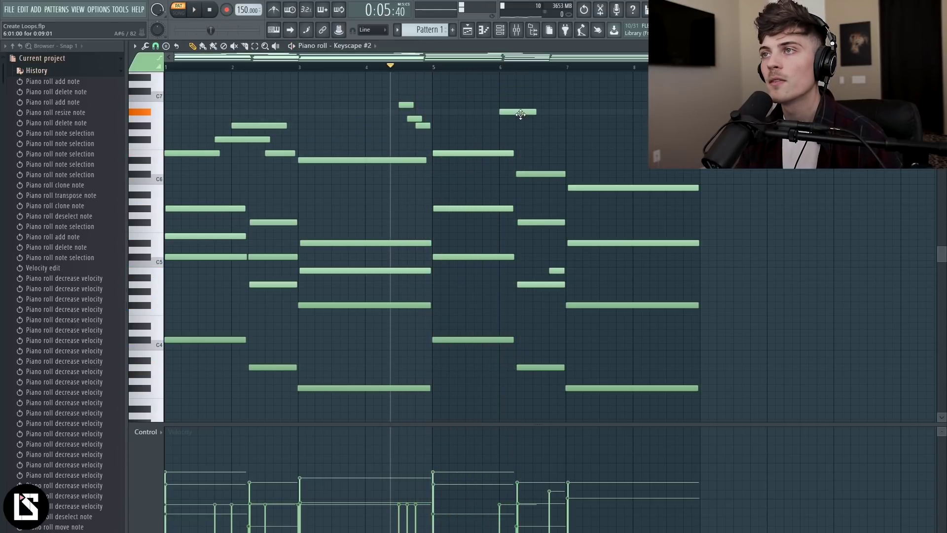
pyautogui.press('space')
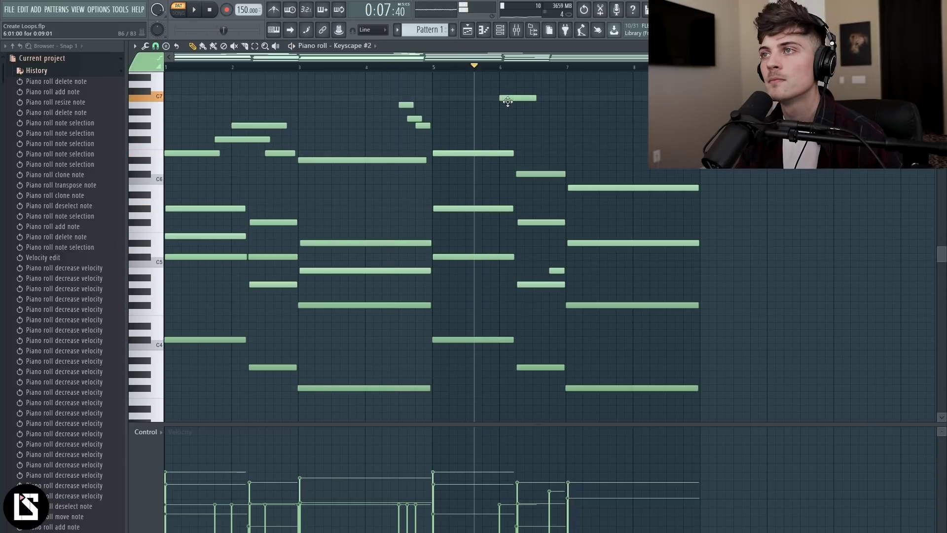
pyautogui.press('space')
pyautogui.scroll(-1, 498, 74)
pyautogui.press('space')
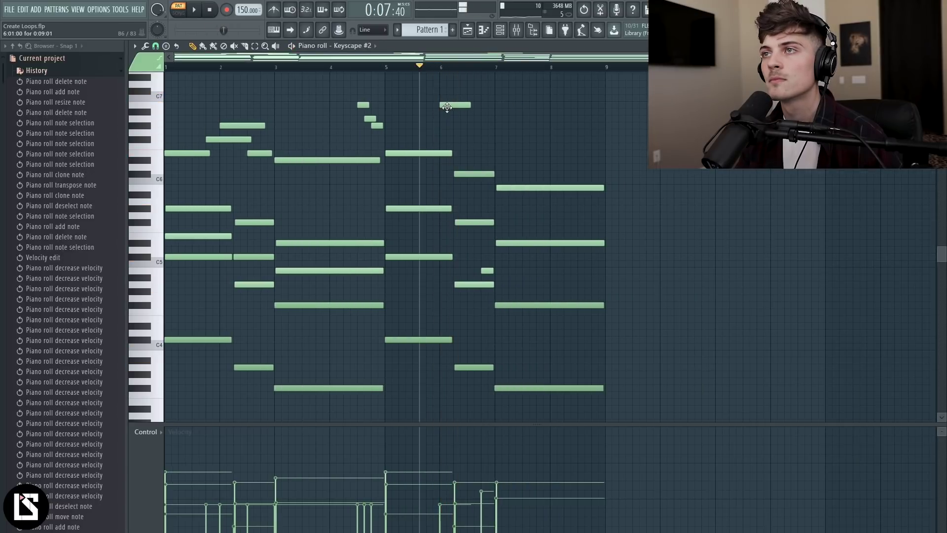
# Add an F#6 melody note late in bar 5 and shift it slightly later while auditioning from the end of bar 4.
pyautogui.click(361, 68)
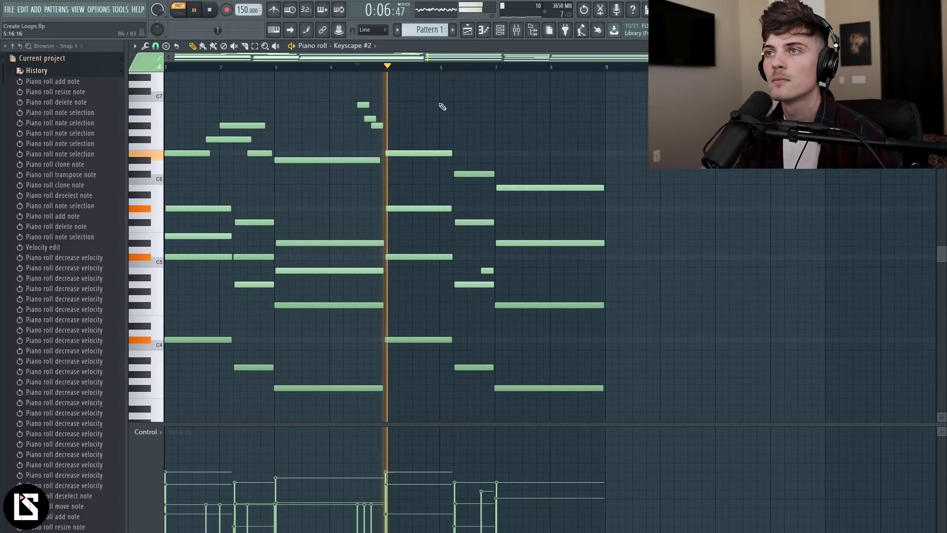
pyautogui.click(427, 139)
pyautogui.press('space')
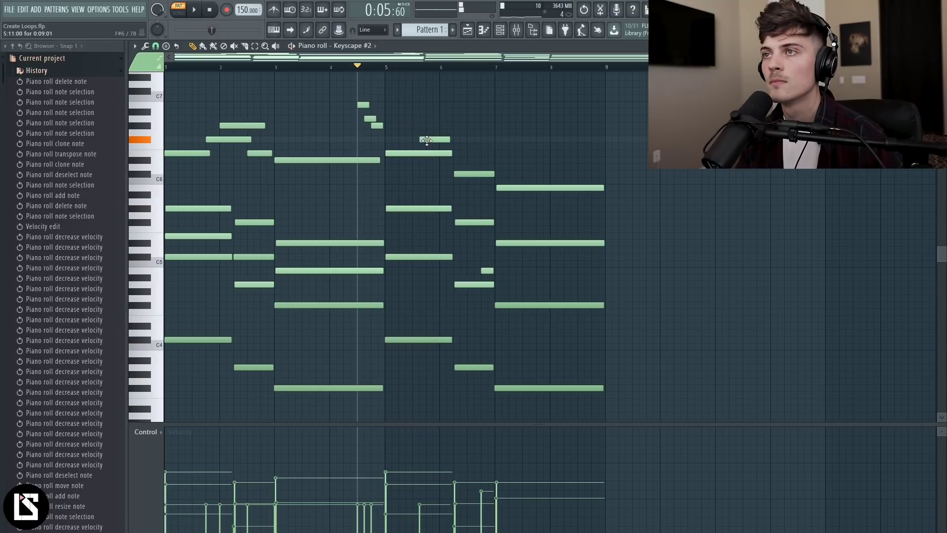
pyautogui.moveTo(427, 140); pyautogui.dragTo(434, 140)
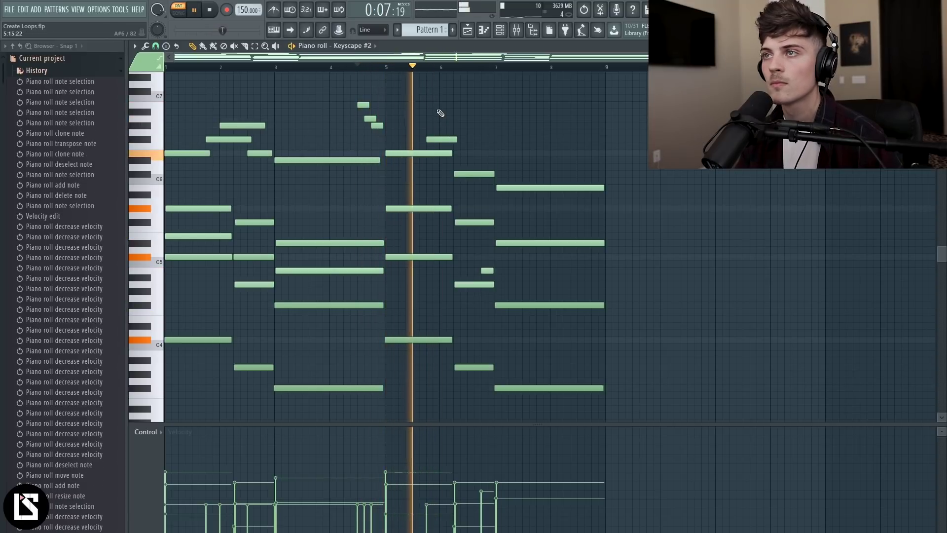
# Complete the melody with D#6 at bar 7, C#6 at the start of bar 8 and D#6 halfway through bar 8.
pyautogui.click(498, 161)
pyautogui.press('space')
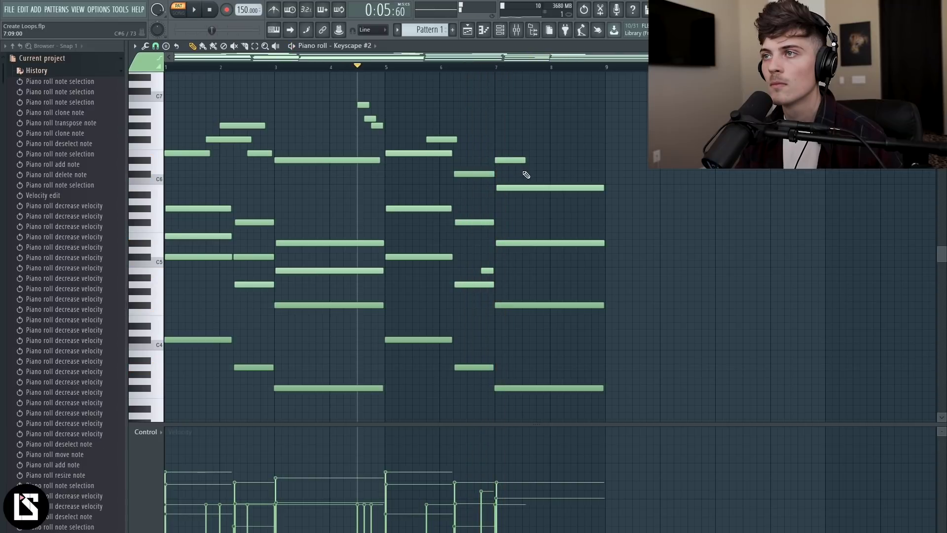
pyautogui.press('space')
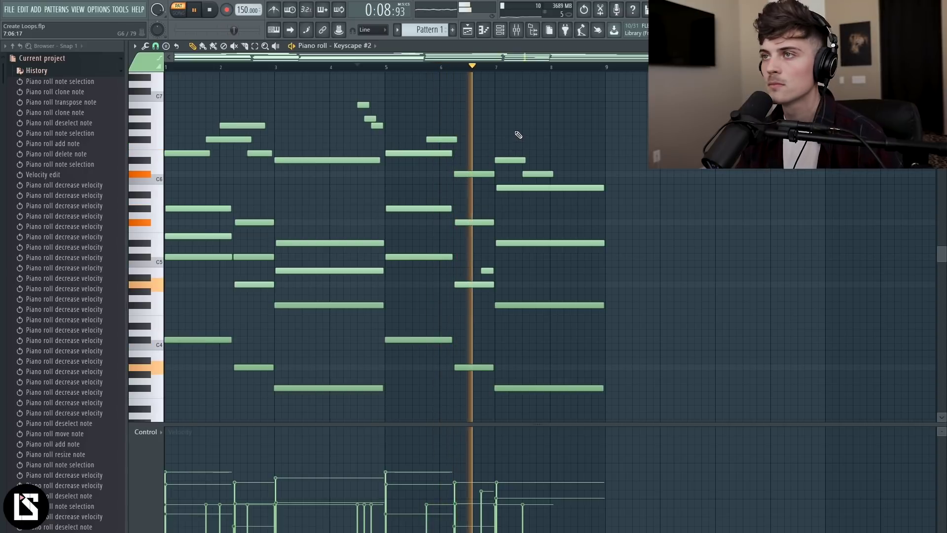
pyautogui.moveTo(537, 173); pyautogui.dragTo(560, 176)
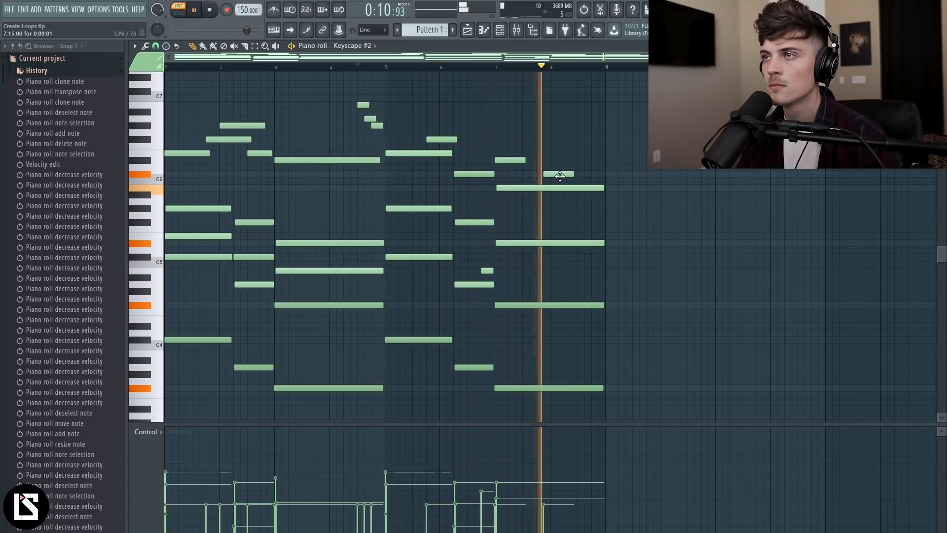
pyautogui.press('space')
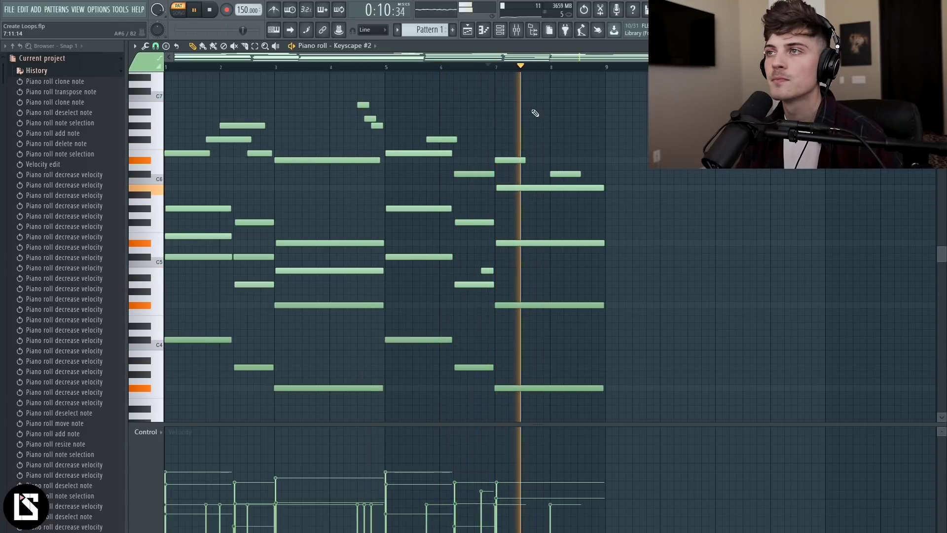
pyautogui.click(582, 160)
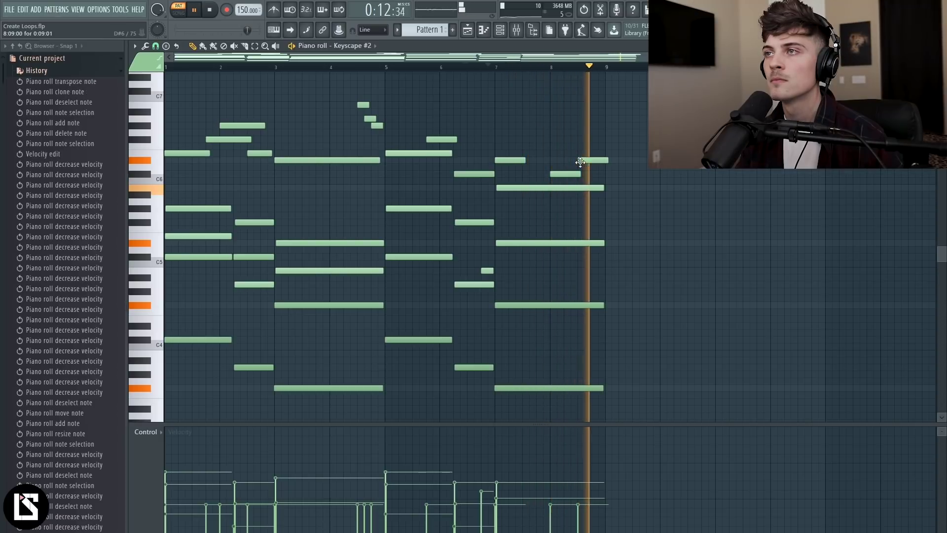
pyautogui.press('space')
# Select all notes in the pattern and transpose them up two semitones.
pyautogui.hotkey('ctrl', 'a')
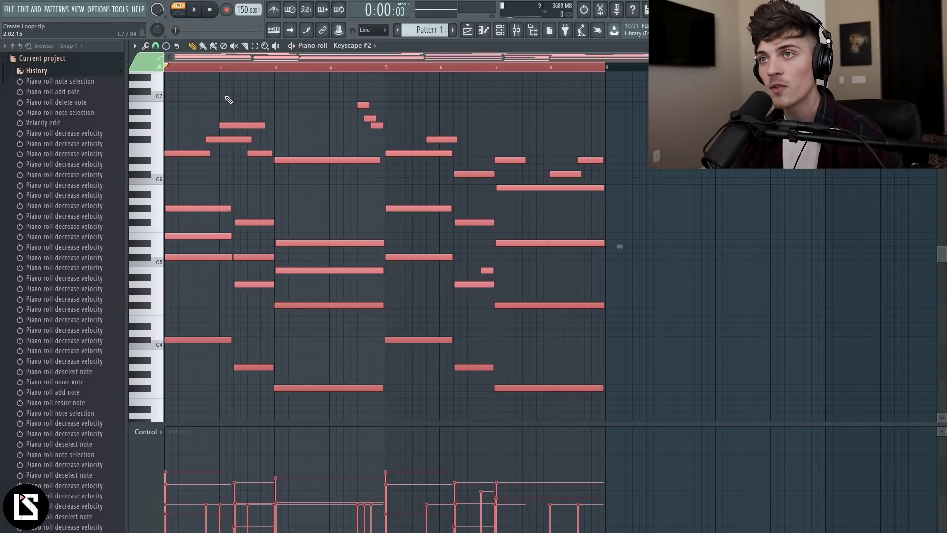
pyautogui.hotkey('shift', 'Up')
pyautogui.hotkey('shift', 'Up')
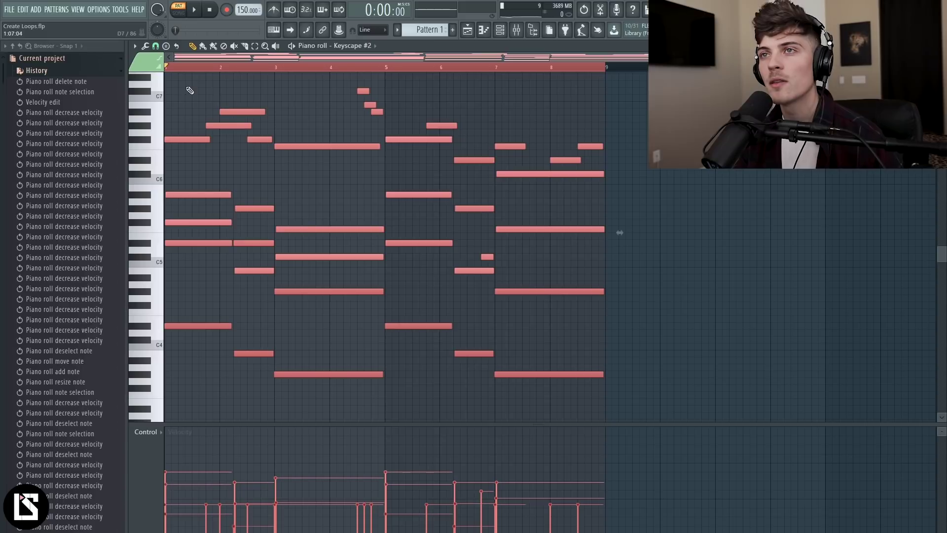
# Audition the transposed loop and add an A#6 melody note at the start of bar 6.
pyautogui.scroll(-1, 207, 58)
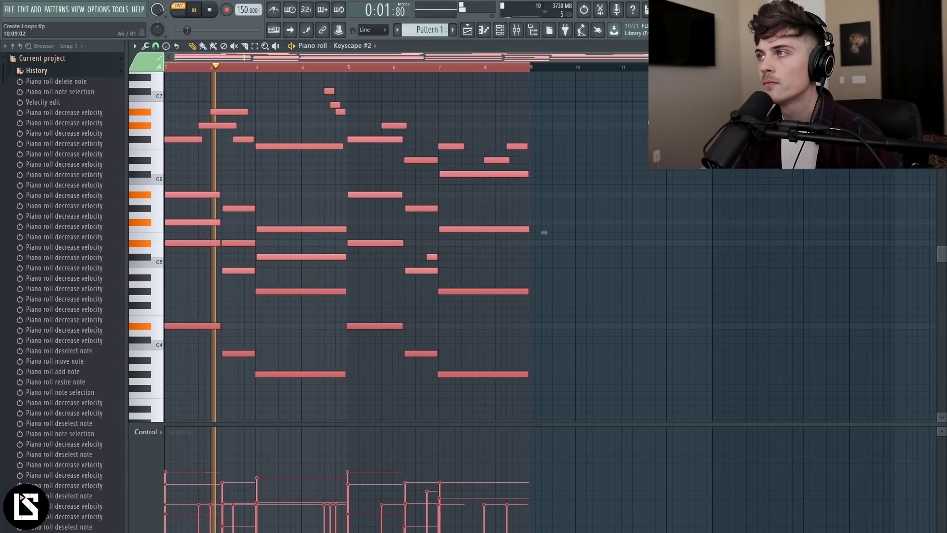
pyautogui.scroll(-1, 544, 232)
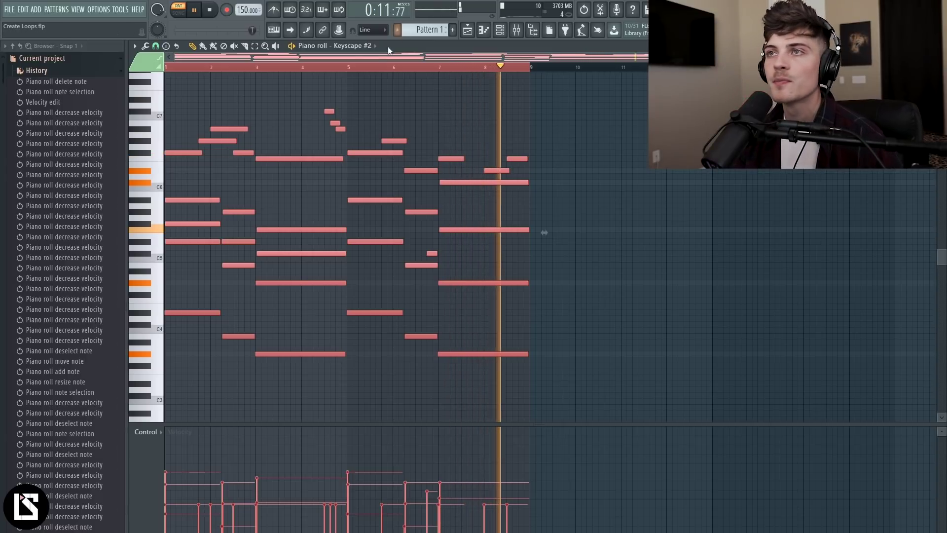
pyautogui.click(345, 66)
pyautogui.scroll(3, 351, 80)
pyautogui.press('space')
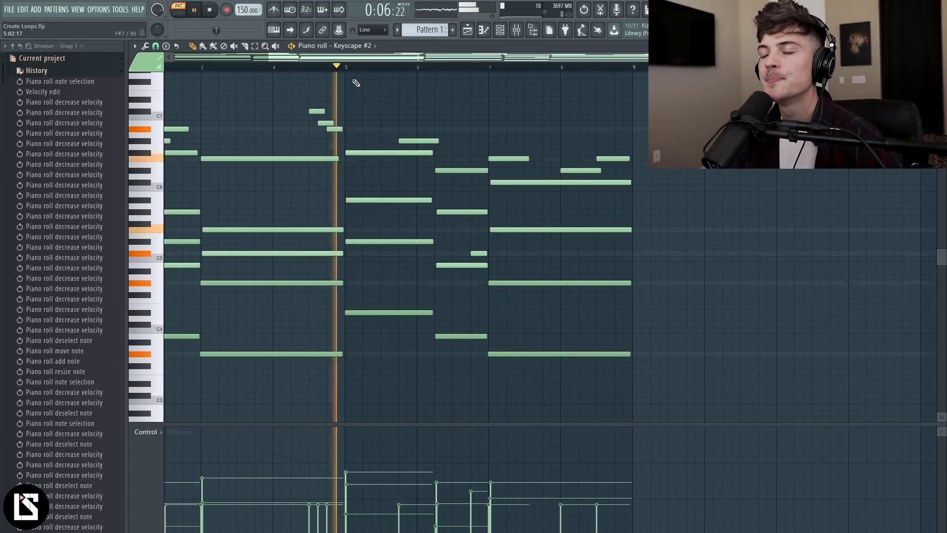
pyautogui.click(420, 129)
pyautogui.press('space')
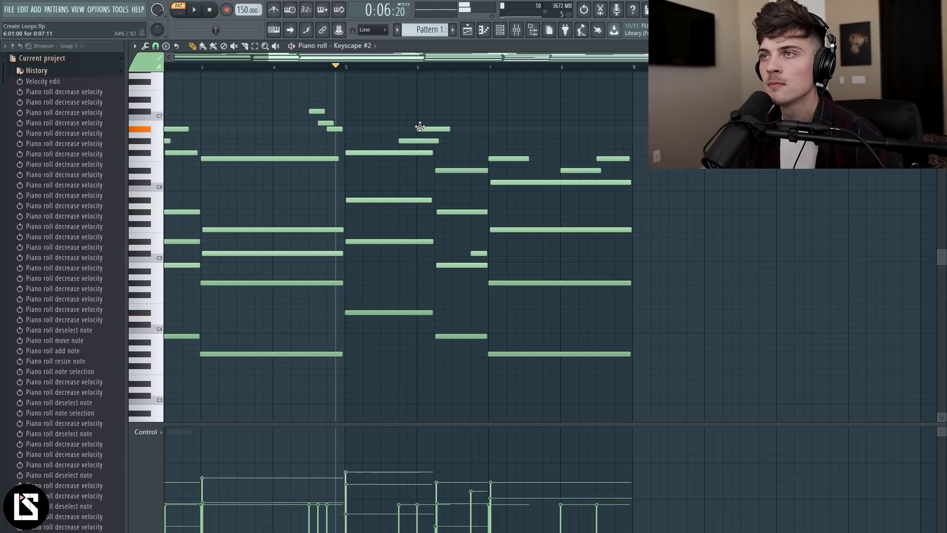
# Adjust the melody lengths: shorten A#6, end G#6 at the start of bar 6, and extend bar 7's F6 to the start of bar 8.
pyautogui.moveTo(449, 130); pyautogui.dragTo(416, 142)
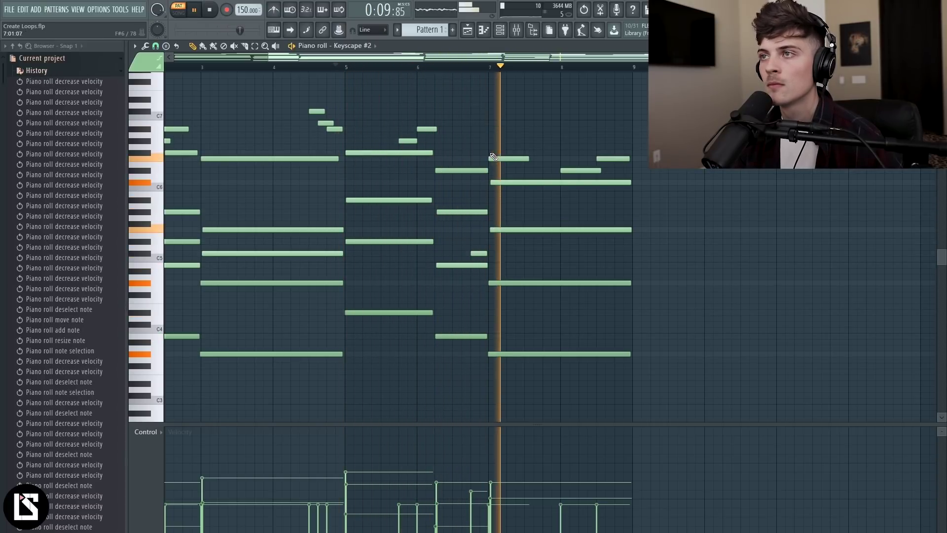
pyautogui.moveTo(526, 157); pyautogui.dragTo(560, 158)
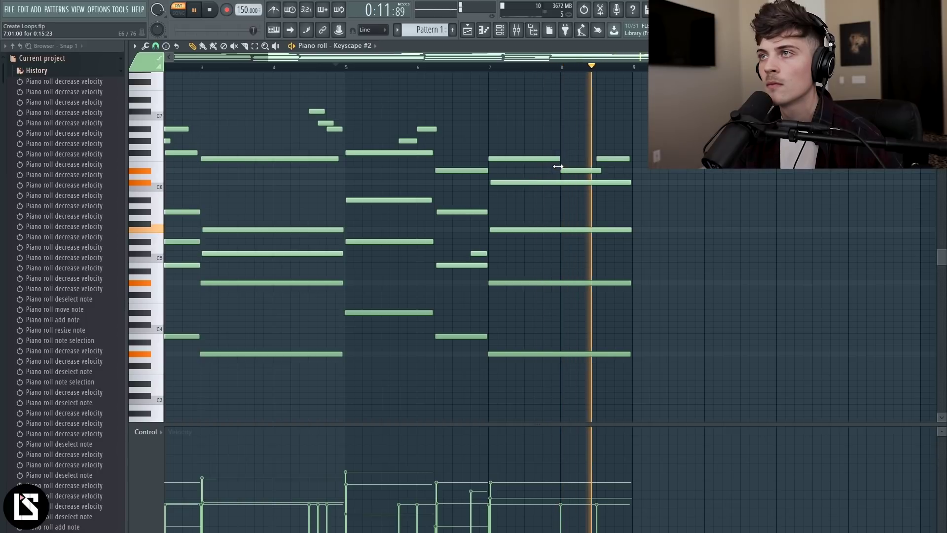
pyautogui.moveTo(502, 58); pyautogui.dragTo(476, 59)
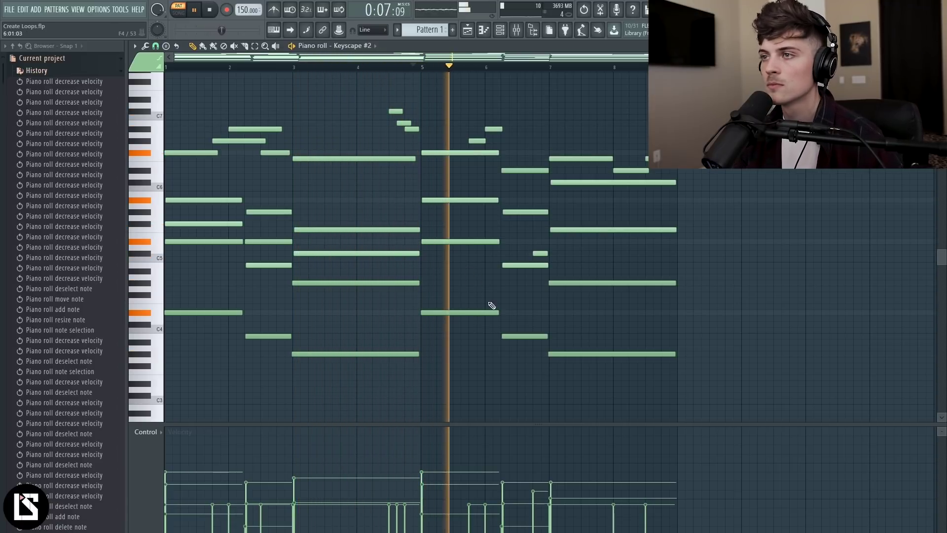
# Add a short F#4 note at the start of bar 6 and trim bar 5's D#4 bass note to end where it begins.
pyautogui.click(489, 295)
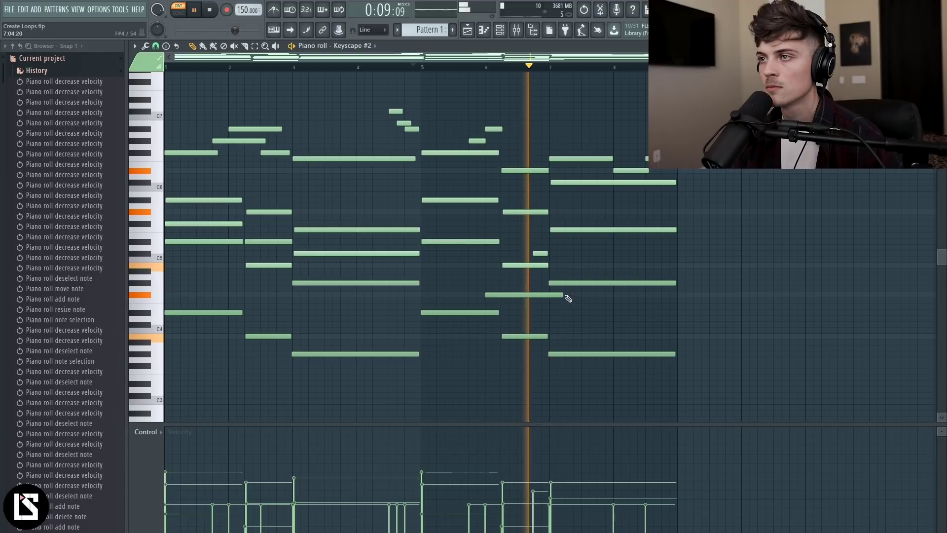
pyautogui.press('space')
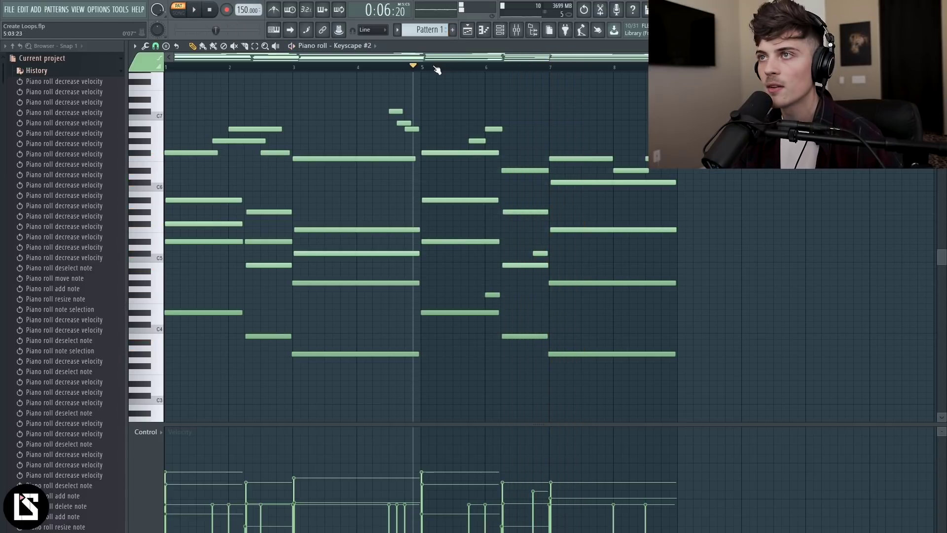
pyautogui.moveTo(498, 308); pyautogui.dragTo(484, 332)
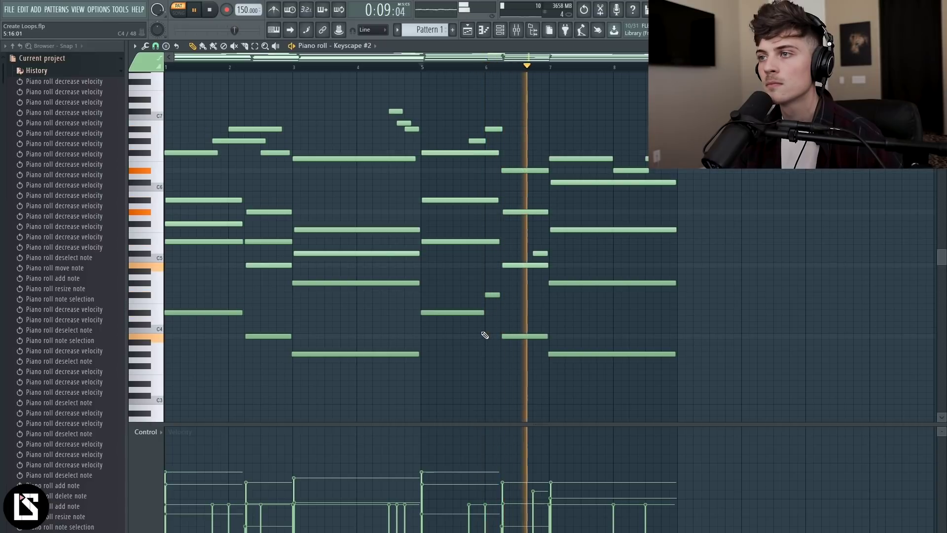
pyautogui.press('space')
pyautogui.press('space')
# Try a short F4 note halfway through bar 6, delete it and audition the loop.
pyautogui.click(492, 294)
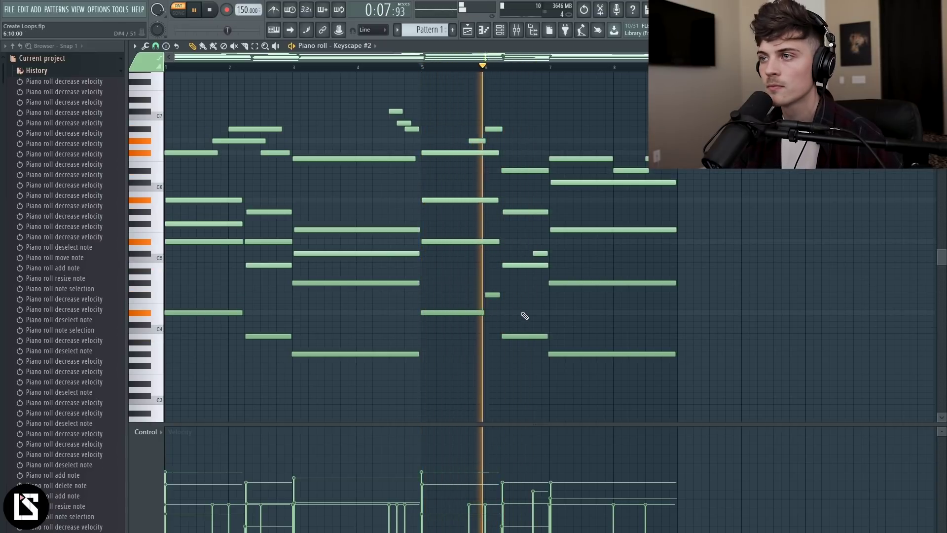
pyautogui.click(518, 300)
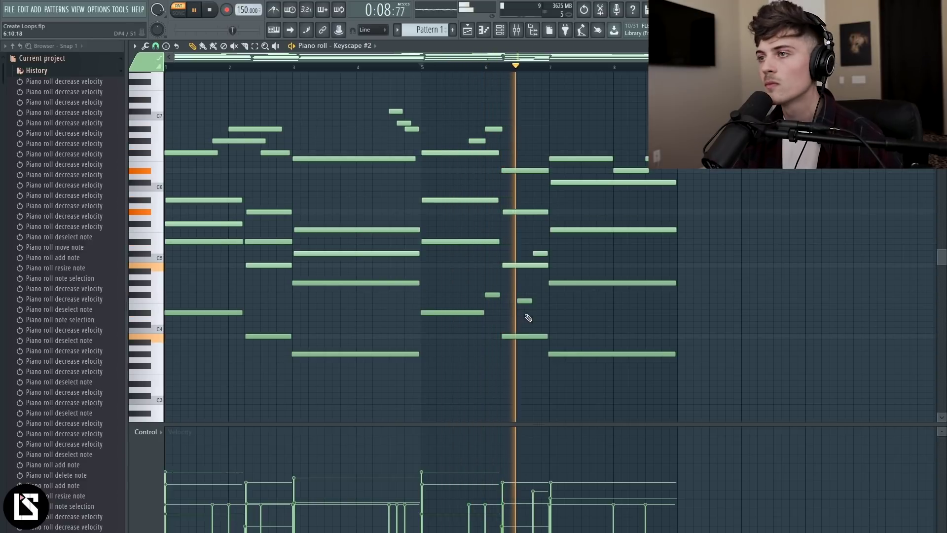
pyautogui.rightClick(523, 300)
pyautogui.press('space')
pyautogui.press('space')
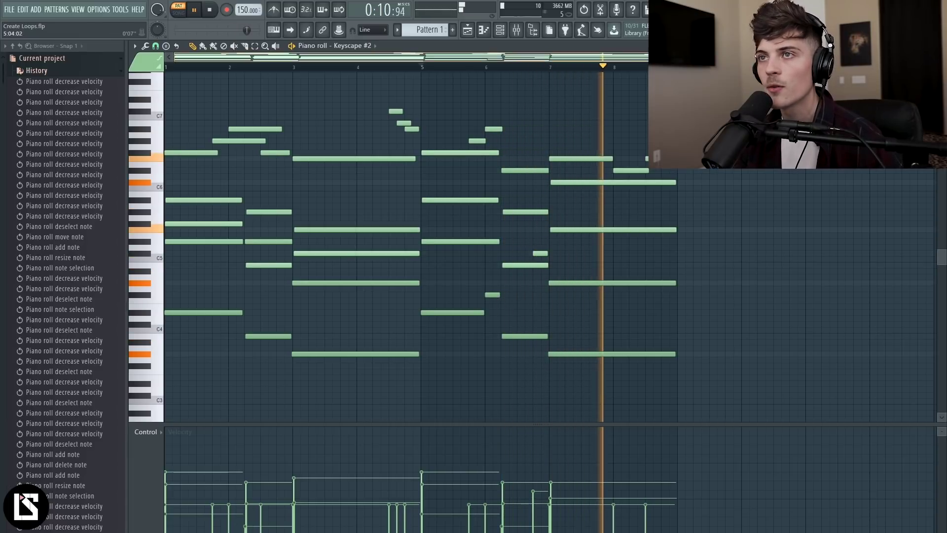
pyautogui.scroll(-1, 419, 57)
pyautogui.press('space')
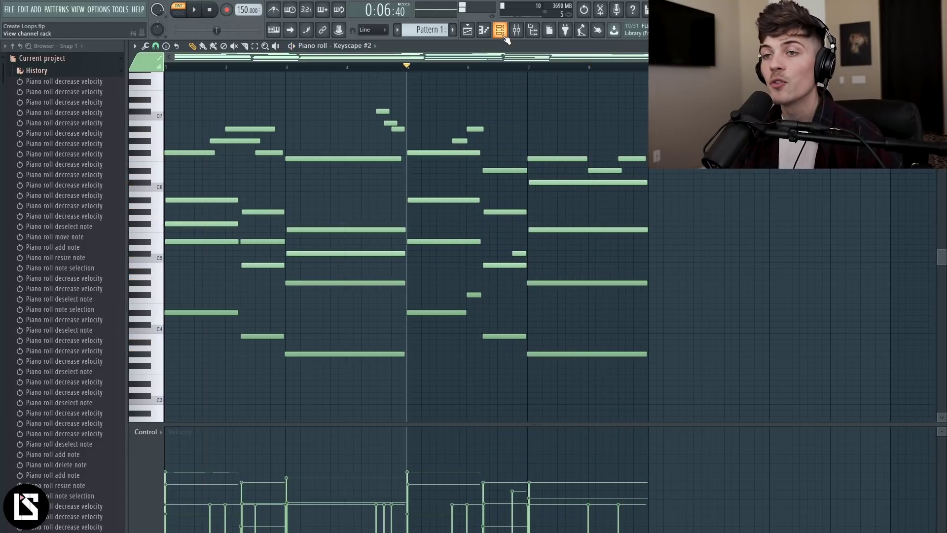
# Copy the Keyscape #2 notes into the Keyscape channel with the Chimeatron - Vibraharp Dry Mono patch, and mute Keyscape #2.
pyautogui.click(502, 32)
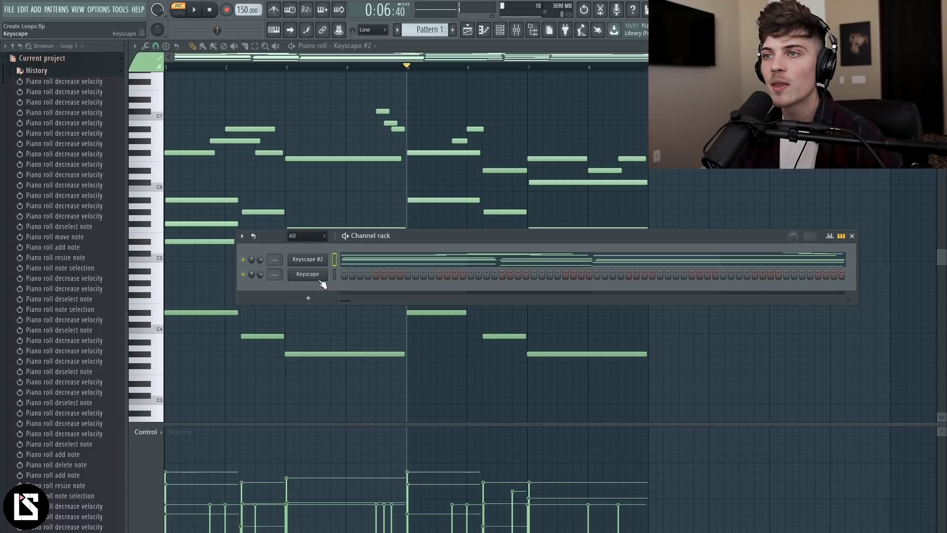
pyautogui.click(313, 277)
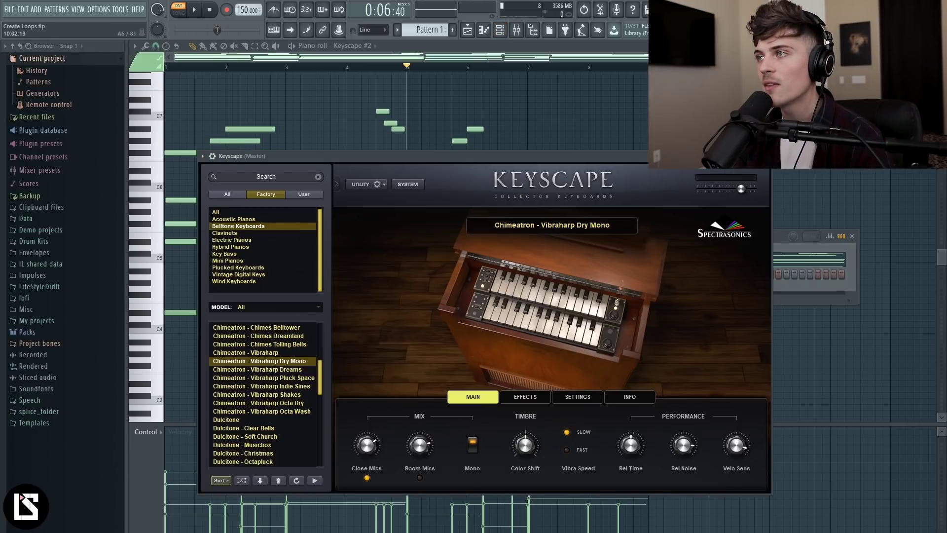
pyautogui.press('Escape')
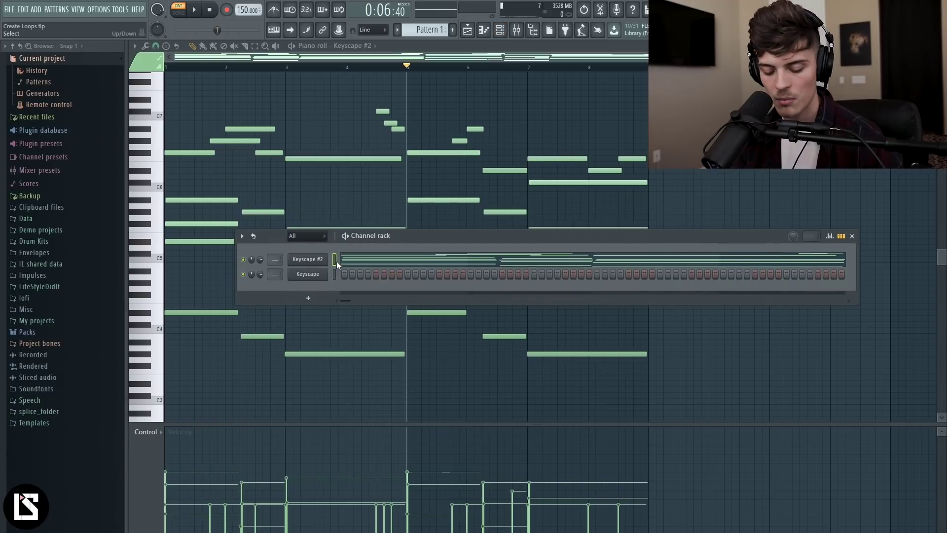
pyautogui.click(334, 275)
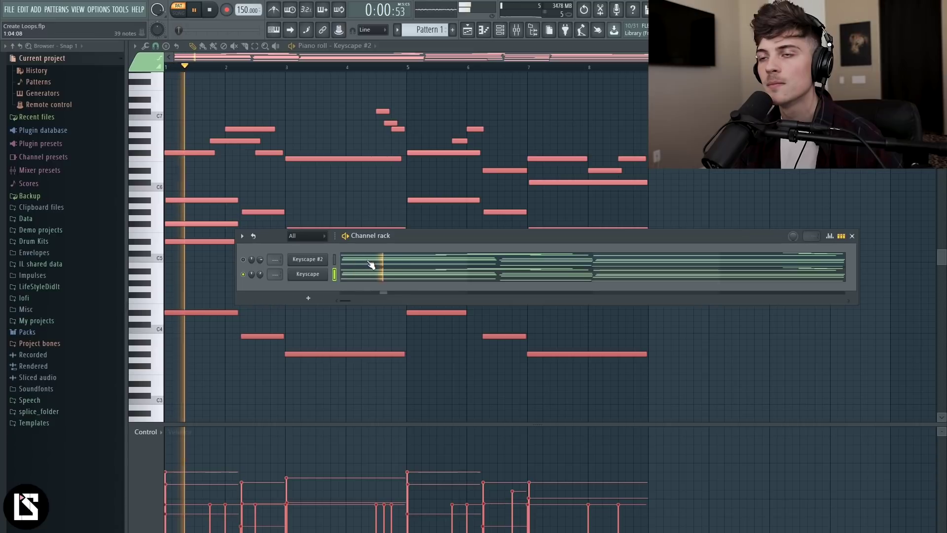
# Transpose all notes of the copied Keyscape pattern down one octave.
pyautogui.click(366, 275)
pyautogui.press('space')
pyautogui.hotkey('ctrl', 'Down')
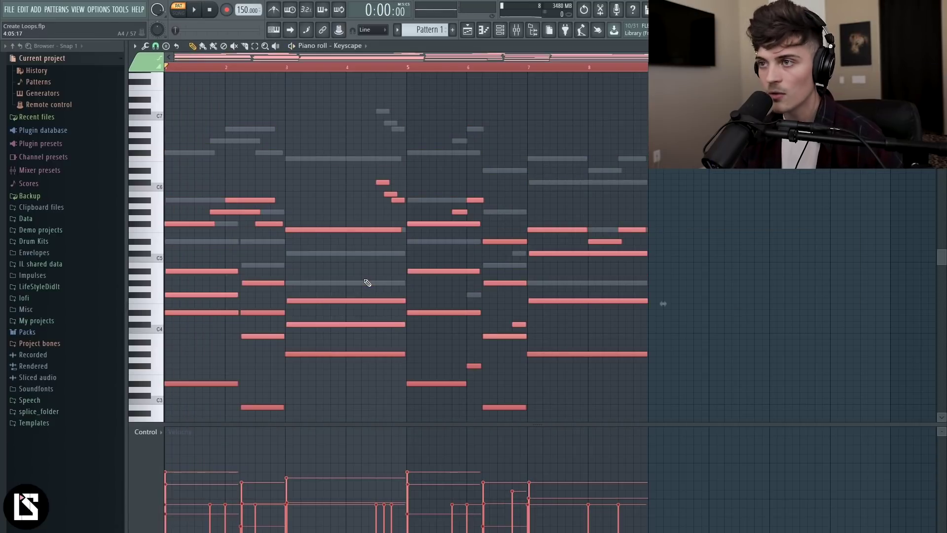
# Route the Keyscape channel to mixer track 3 and insert HalfTime in its second effect slot.
pyautogui.click(500, 31)
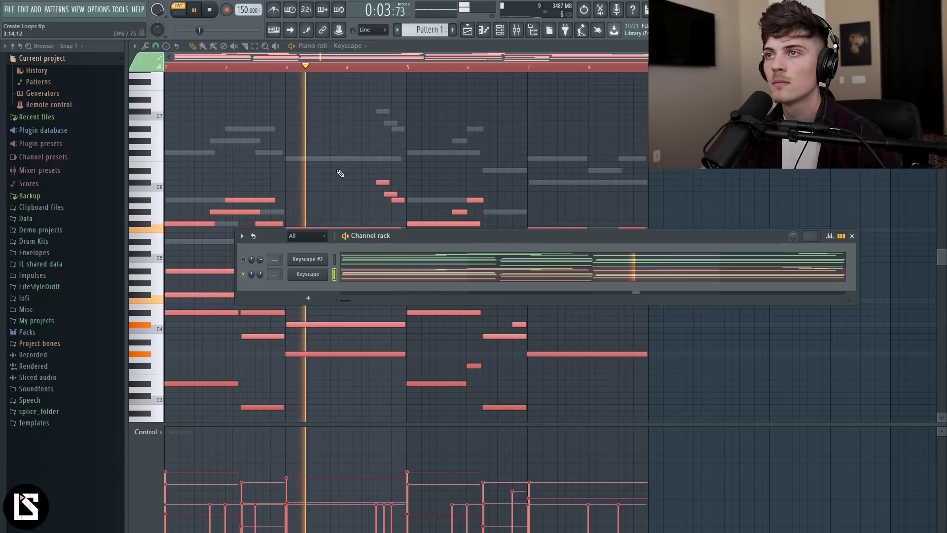
pyautogui.click(516, 31)
pyautogui.rightClick(344, 207)
pyautogui.moveTo(404, 197)
pyautogui.click(493, 197)
pyautogui.click(805, 146)
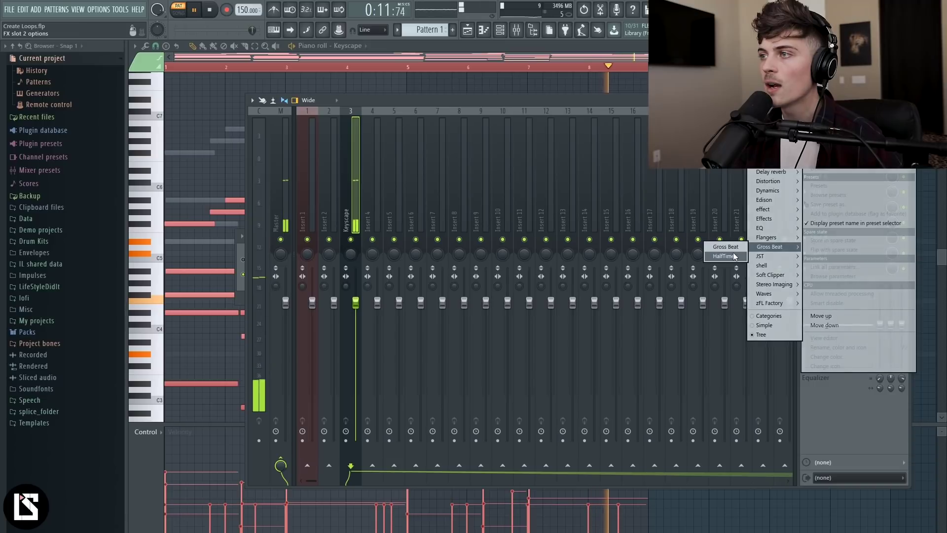
pyautogui.click(725, 256)
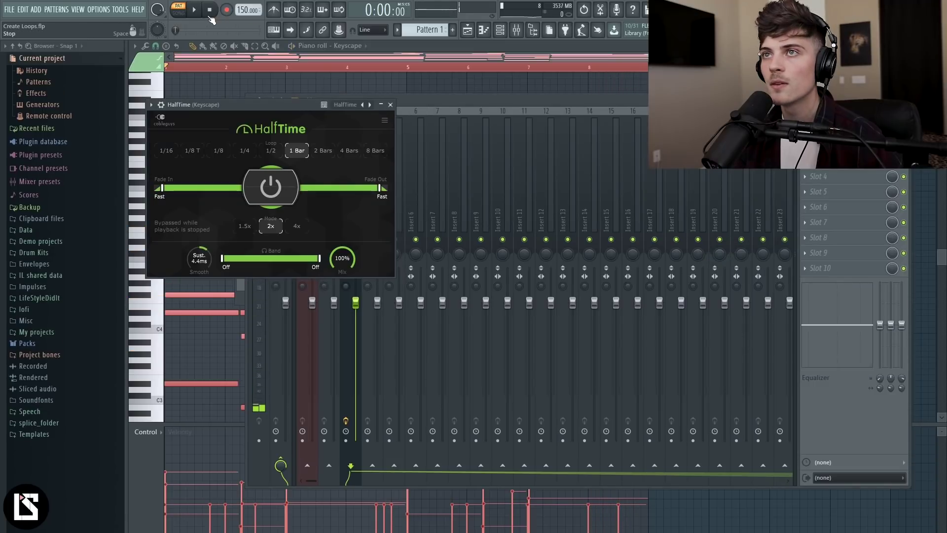
# Insert Fruity parametric EQ 2 in the third effect slot of the Keyscape mixer track and cut the low frequencies.
pyautogui.click(805, 161)
pyautogui.moveTo(819, 175)
pyautogui.moveTo(763, 243)
pyautogui.click(711, 243)
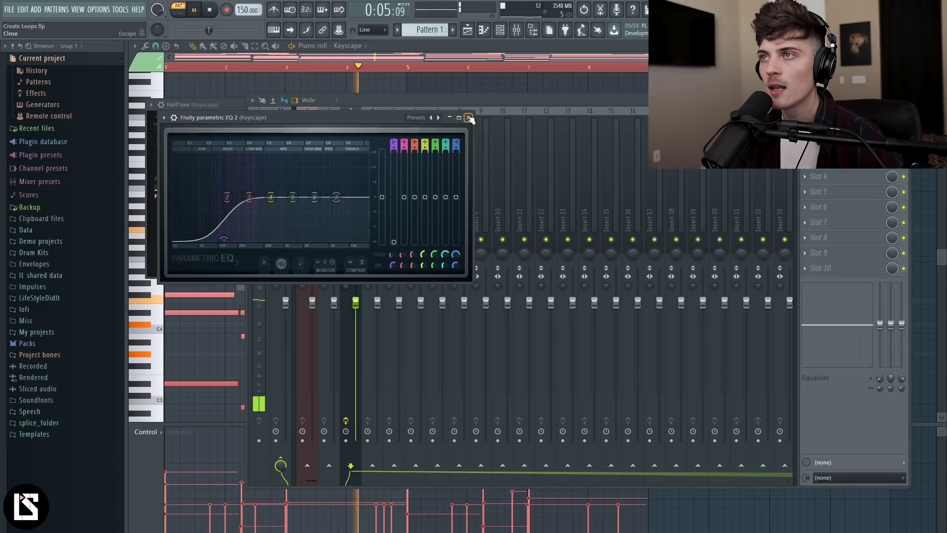
pyautogui.click(468, 117)
# Transpose all notes of the Keyscape layer back up one octave.
pyautogui.click(499, 29)
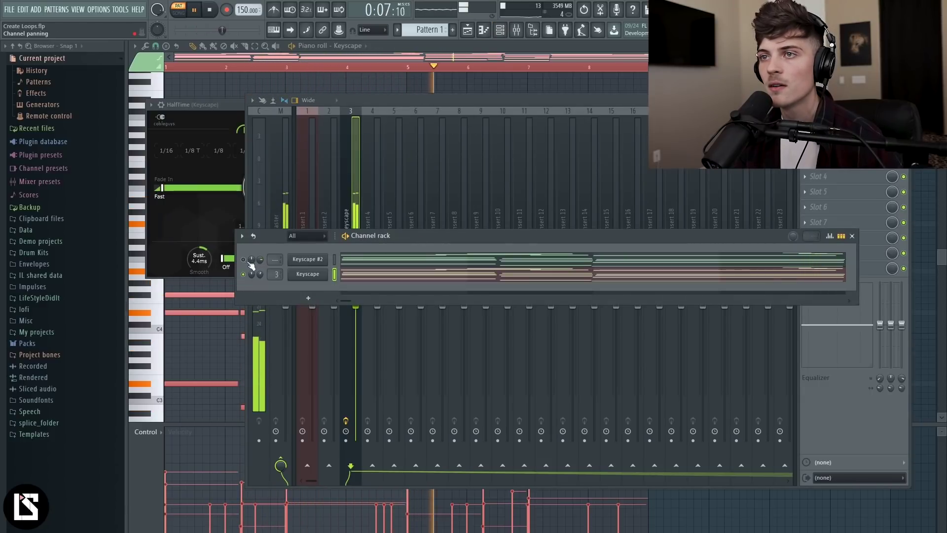
pyautogui.press('F12')
pyautogui.press('space')
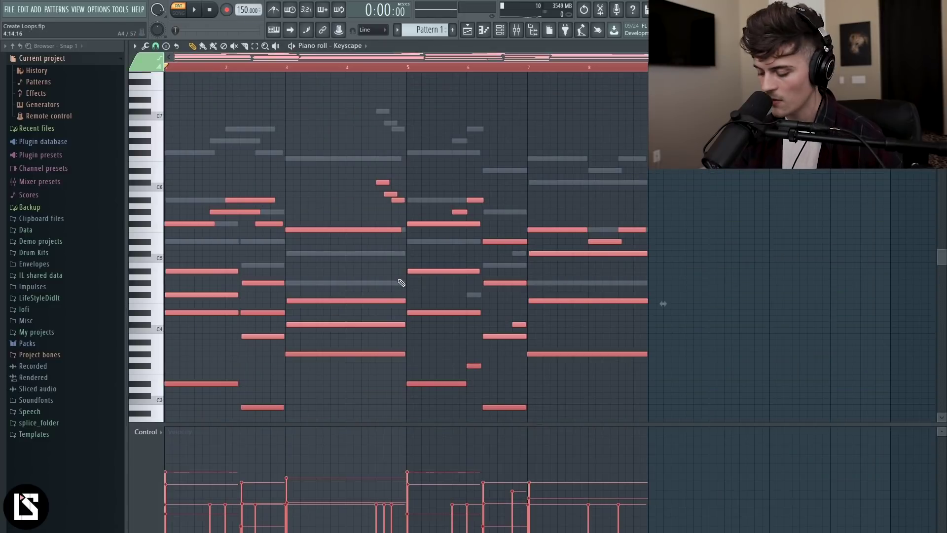
pyautogui.hotkey('ctrl', 'Up')
pyautogui.press('space')
# Audition the Keyscape layer on its own, and unmute Keyscape #2 to hear both layers together.
pyautogui.press('F6')
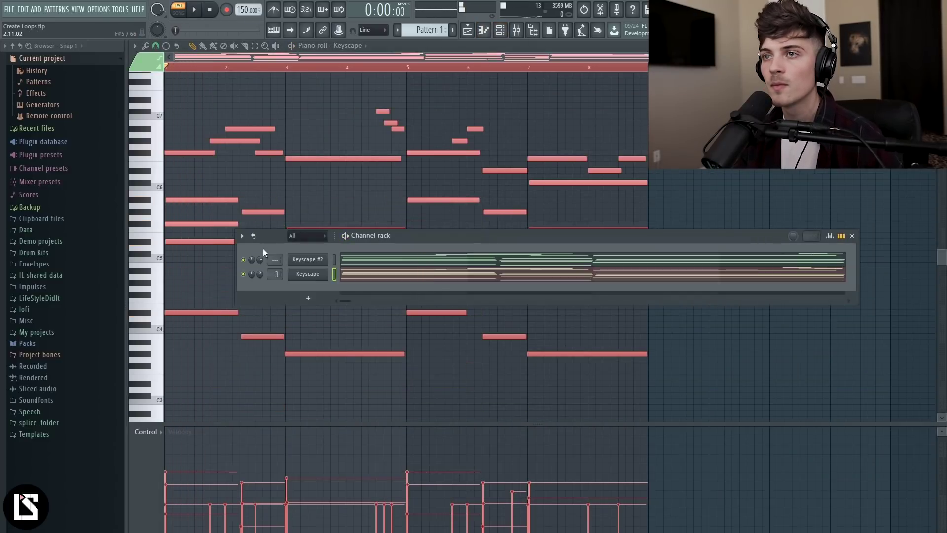
pyautogui.press('space')
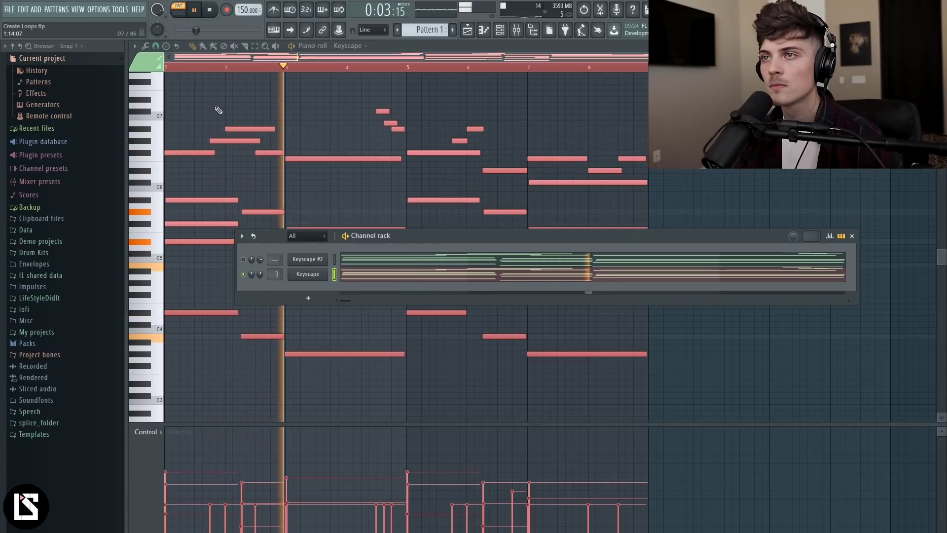
pyautogui.moveTo(198, 31); pyautogui.dragTo(212, 30)
pyautogui.click(244, 259)
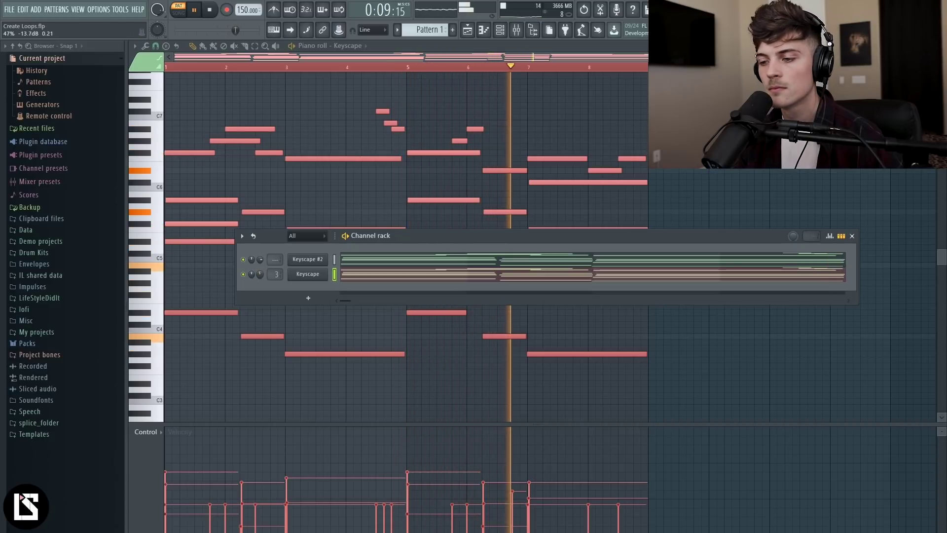
pyautogui.moveTo(224, 30); pyautogui.dragTo(238, 30)
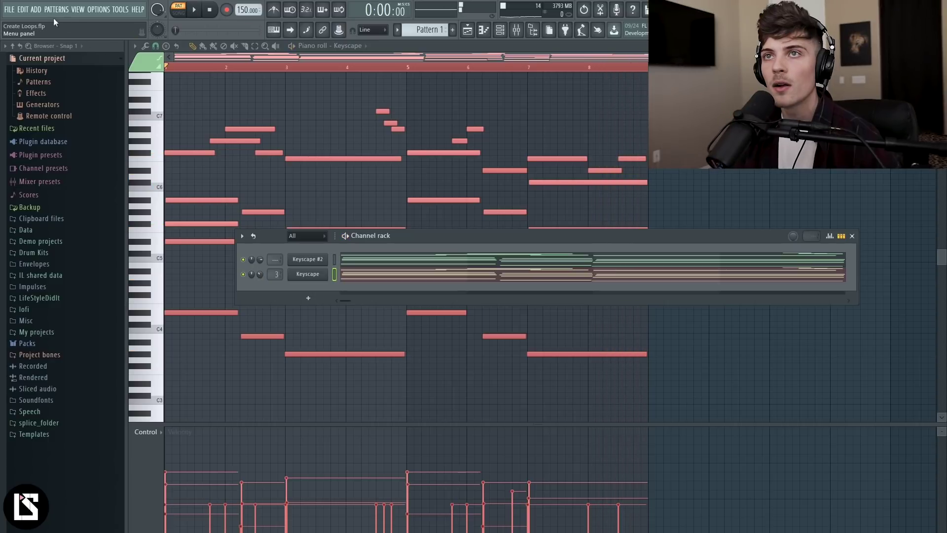
pyautogui.press('space')
# Add a Kontakt 5 channel, browsing the Vintage Organs jazz patches, and audition it over the loop.
pyautogui.click(36, 10)
pyautogui.click(51, 147)
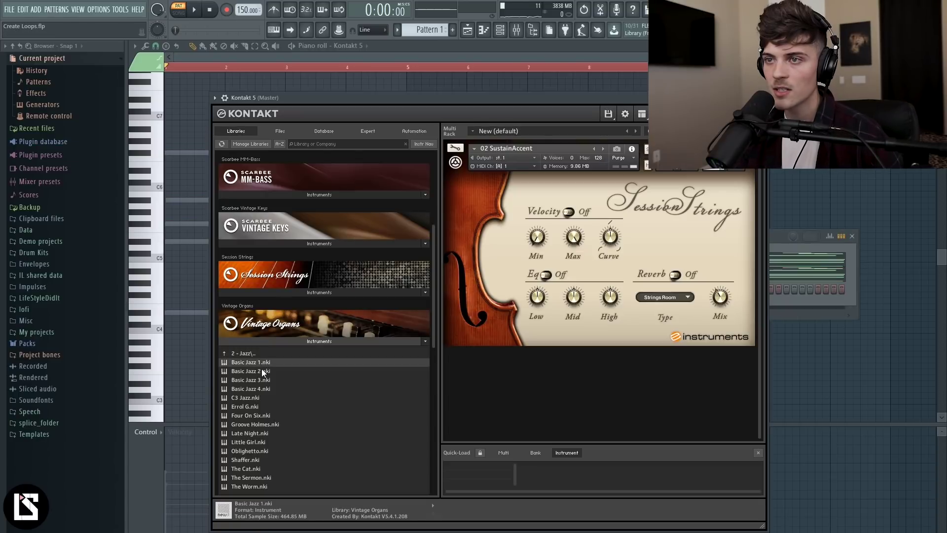
pyautogui.click(759, 99)
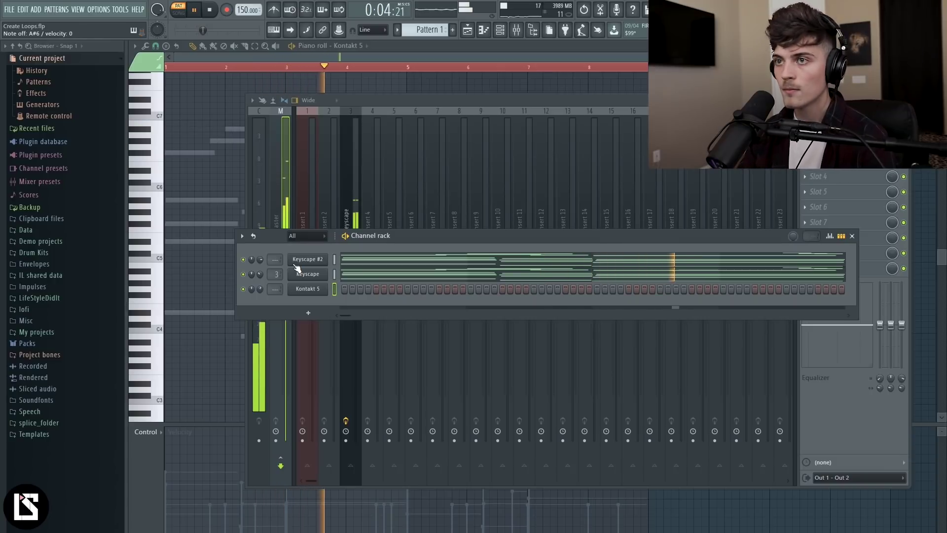
pyautogui.press('space')
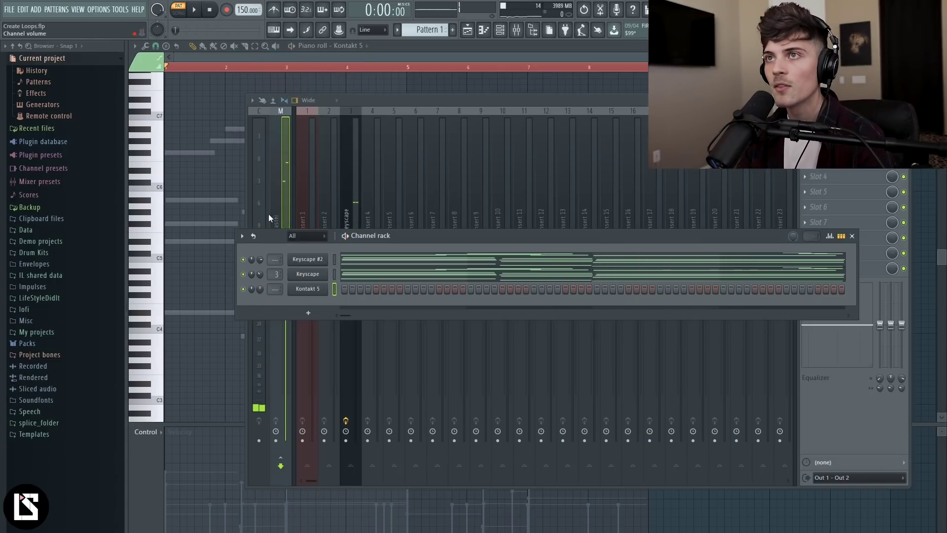
# Record a melody on the Kontakt 5 channel over the loop, capturing everything, and open the recorded notes for editing.
pyautogui.click(226, 10)
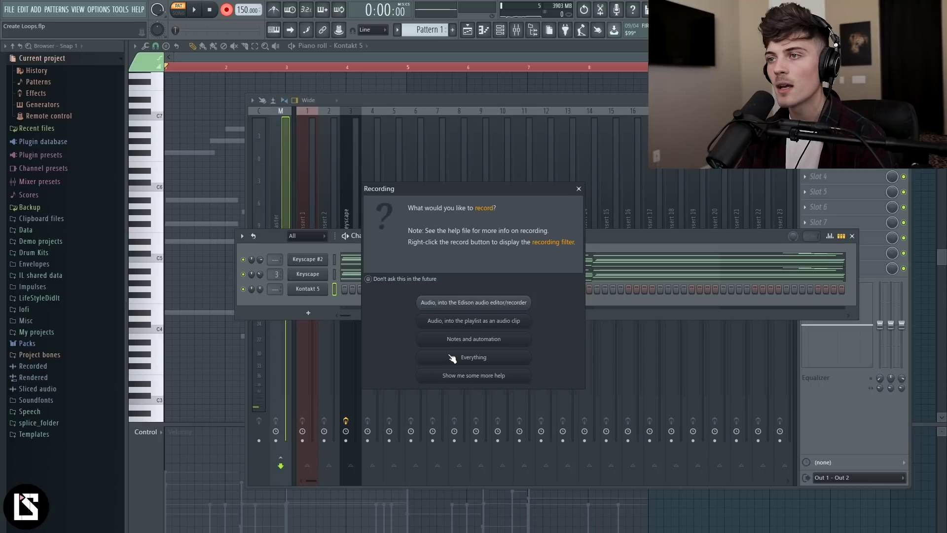
pyautogui.click(450, 356)
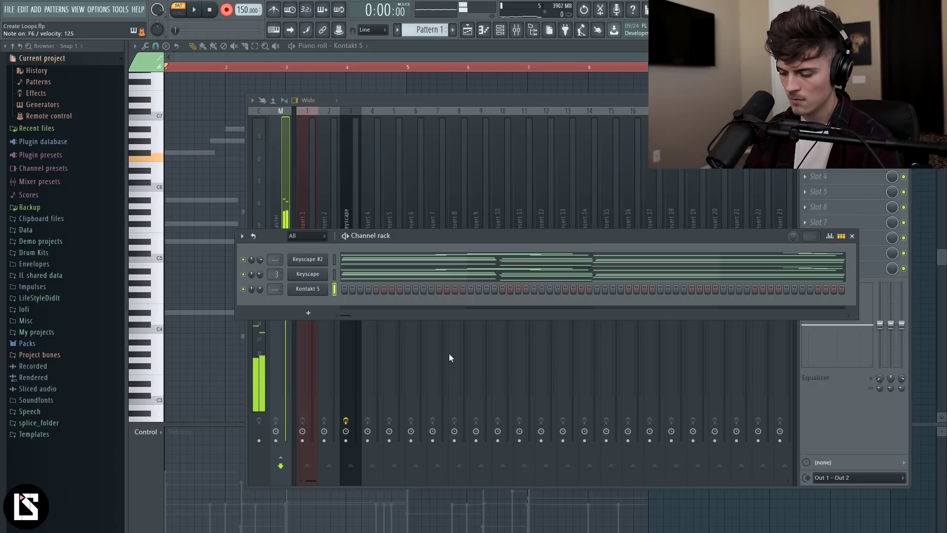
pyautogui.press('space')
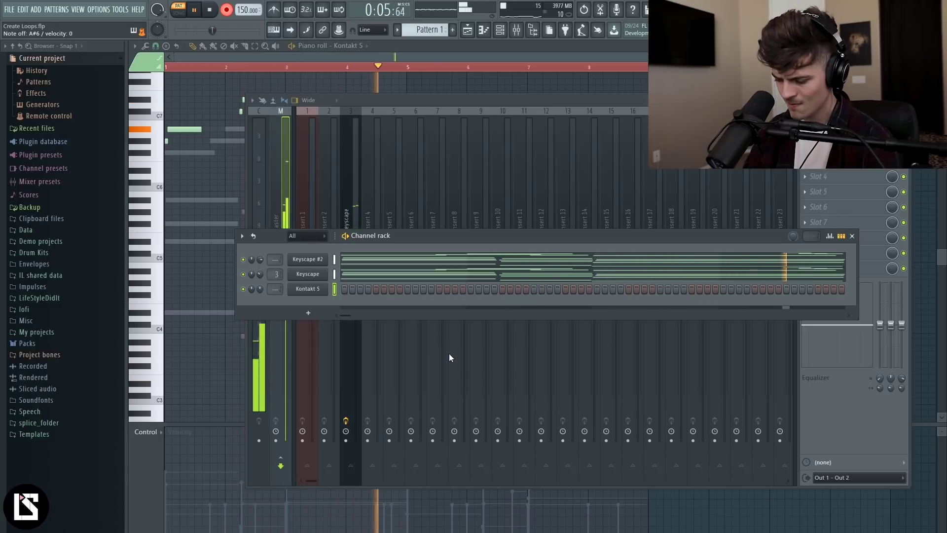
pyautogui.press('space')
pyautogui.press('F7')
pyautogui.press('F7')
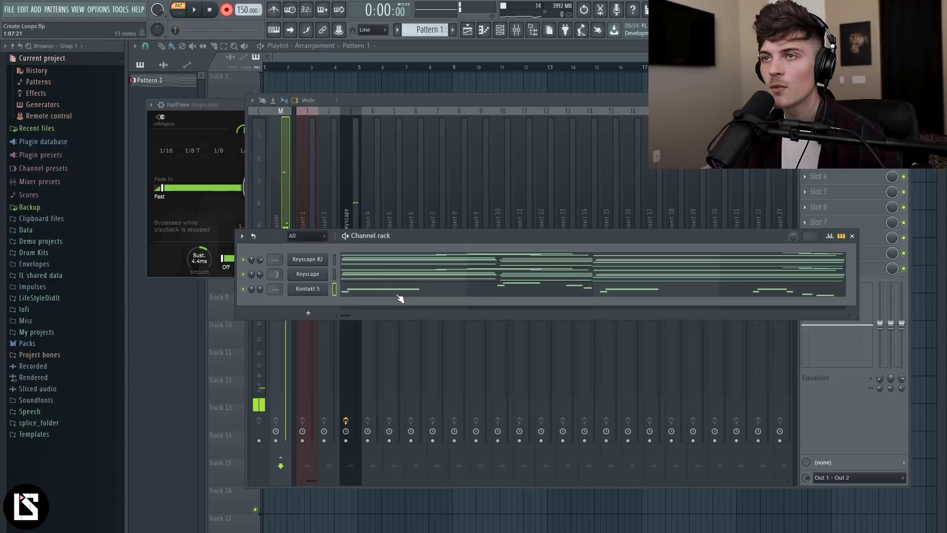
# Shorten the second C#7 note in bar 2 of the Kontakt 5 part to a length of 0:01:04 and audition the recording.
pyautogui.scroll(5, 296, 57)
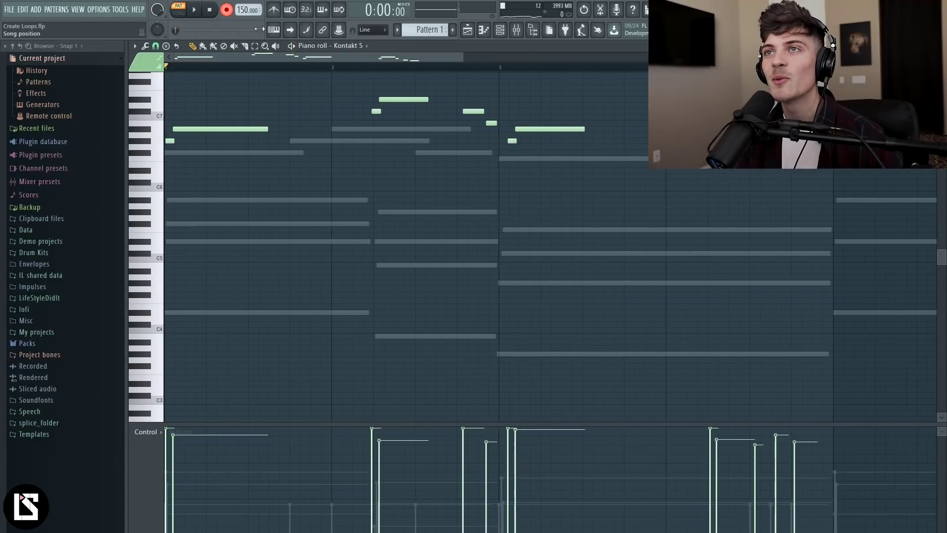
pyautogui.scroll(5, 478, 89)
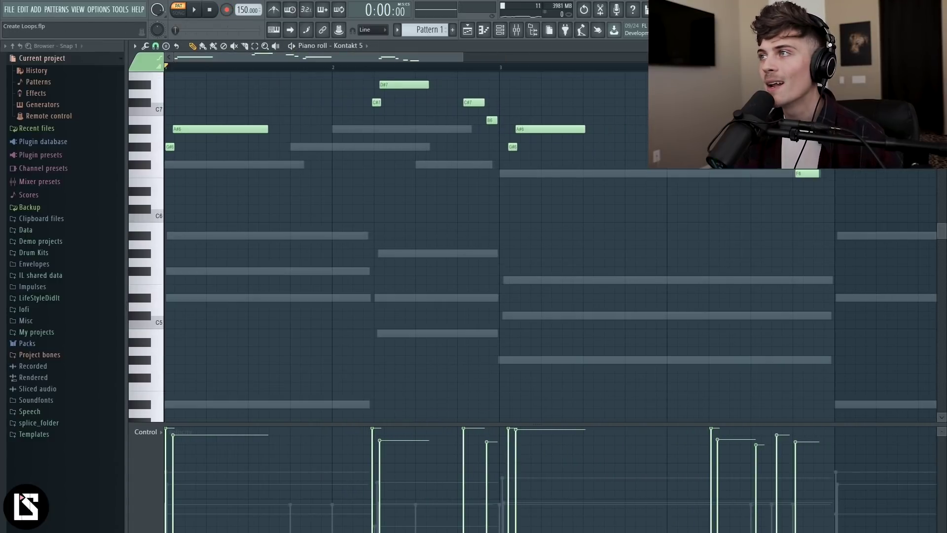
pyautogui.scroll(3, 478, 88)
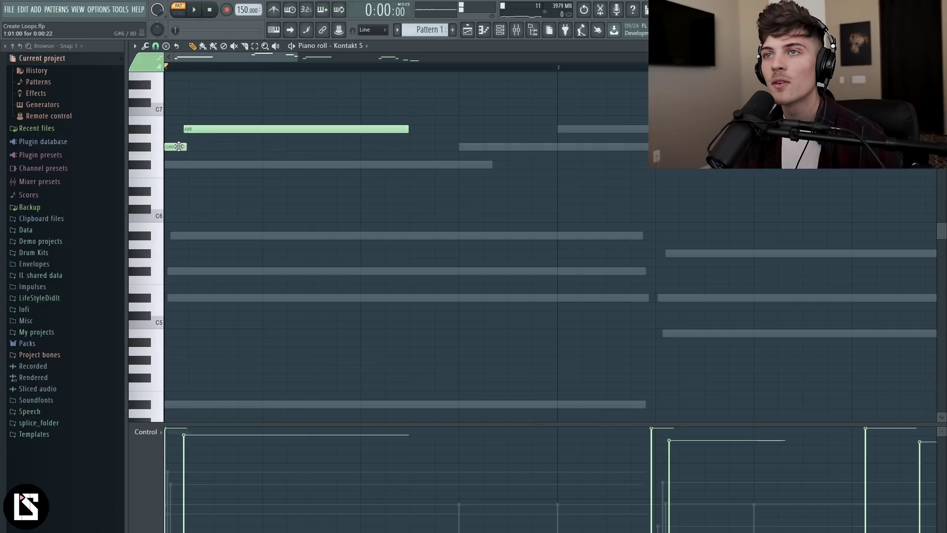
pyautogui.scroll(-6, 572, 69)
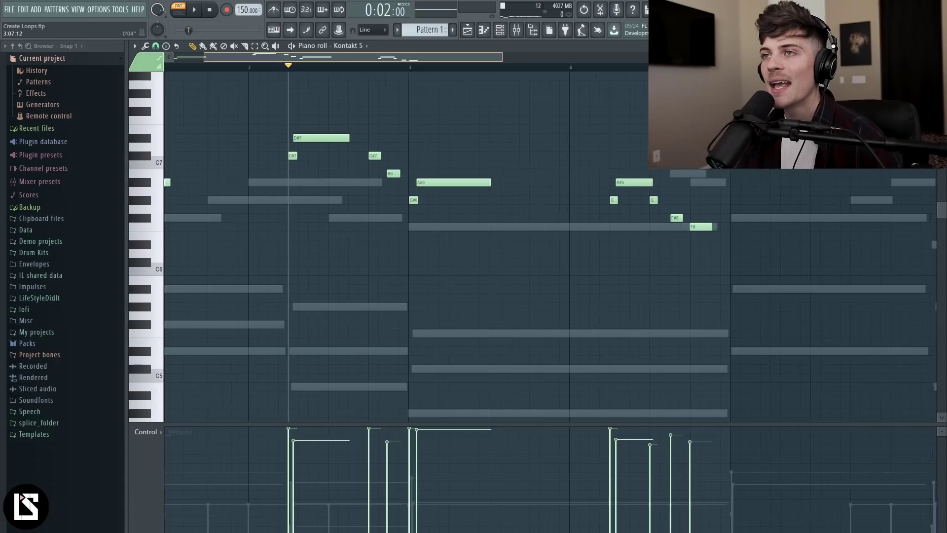
pyautogui.scroll(3, 423, 68)
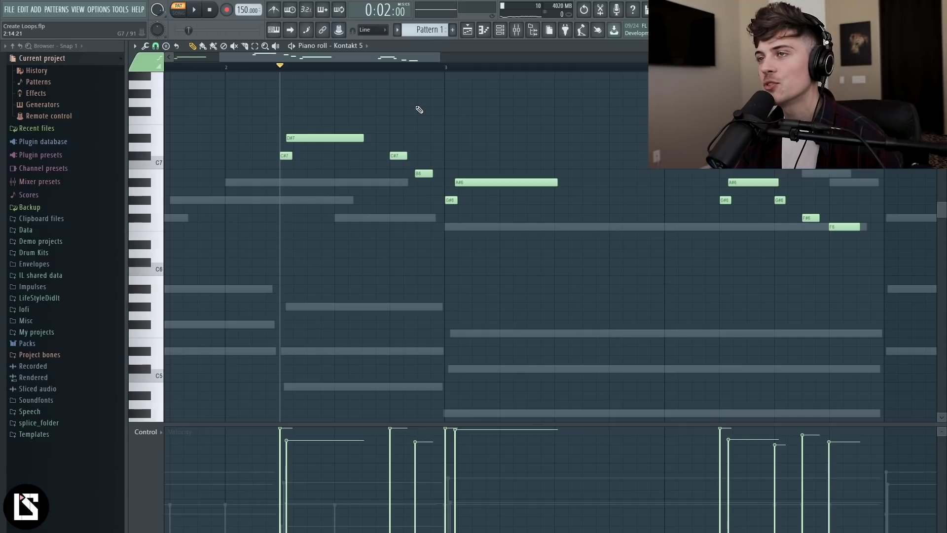
pyautogui.scroll(3, 402, 71)
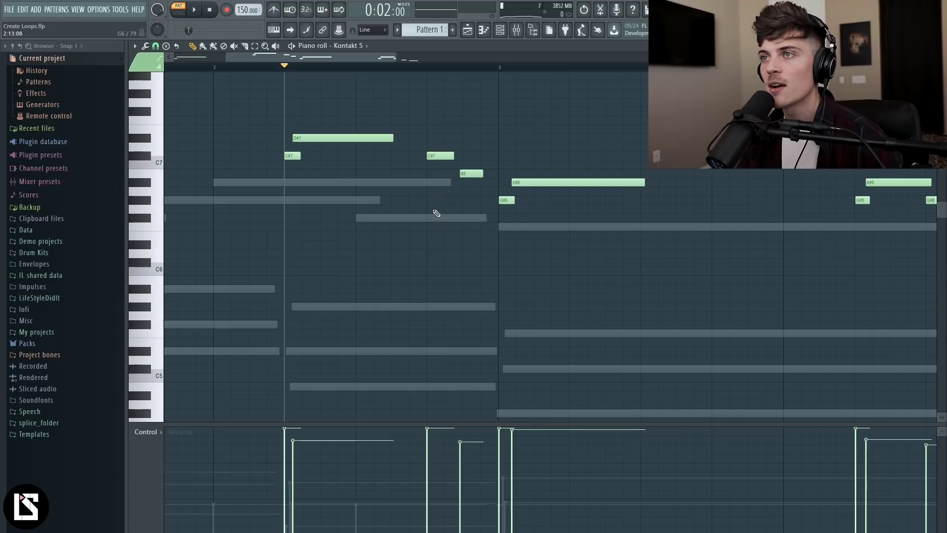
pyautogui.press('space')
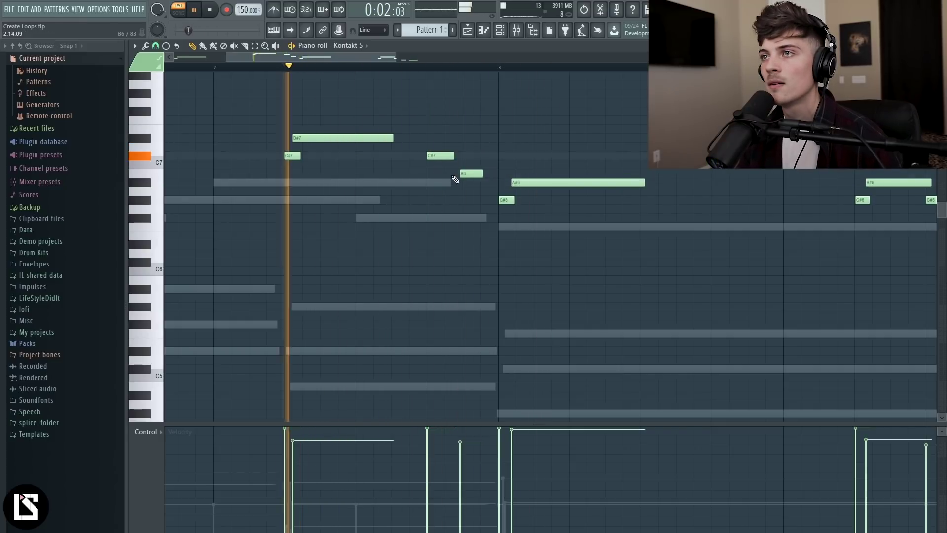
pyautogui.press('space')
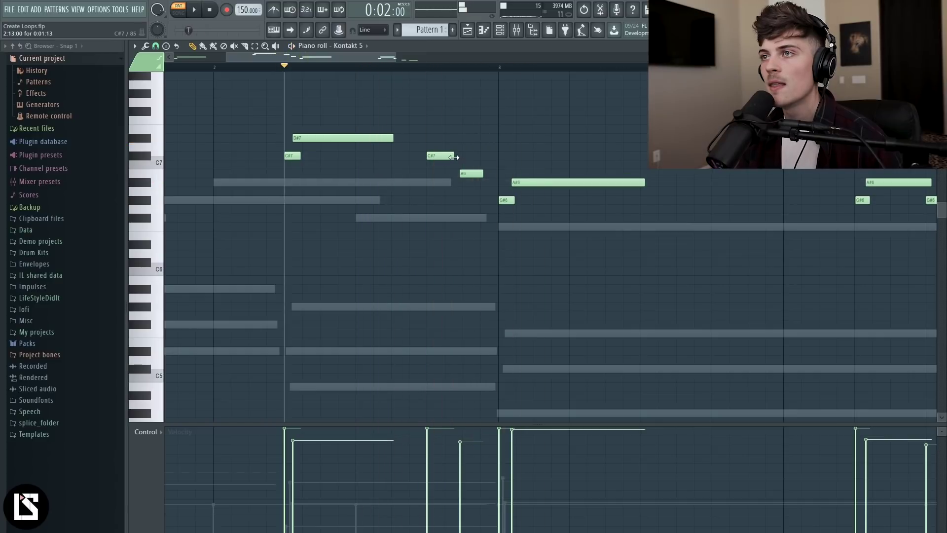
pyautogui.press('space')
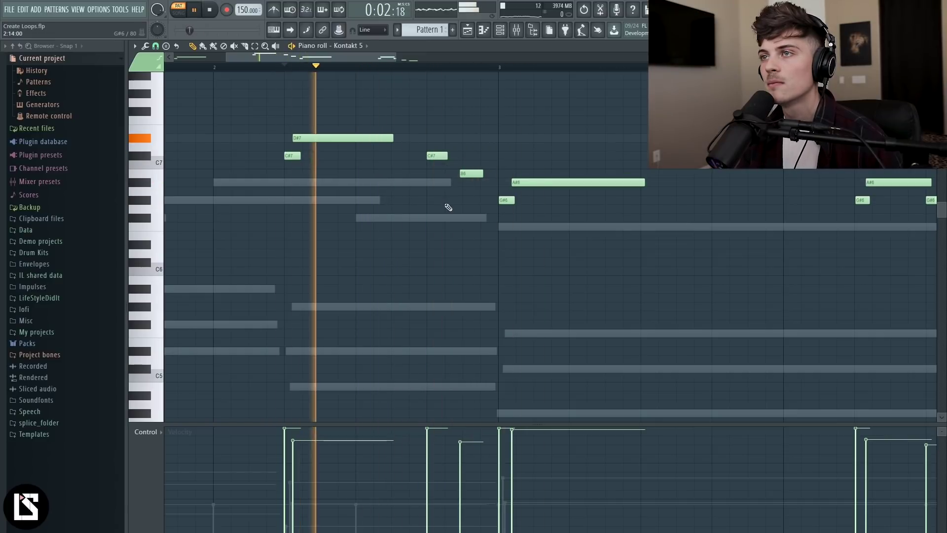
pyautogui.press('space')
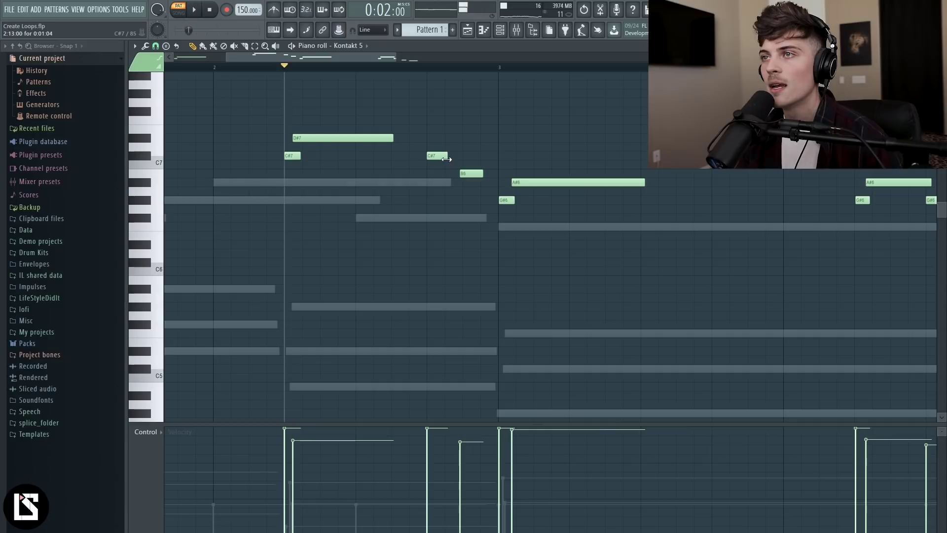
pyautogui.scroll(-4, 444, 65)
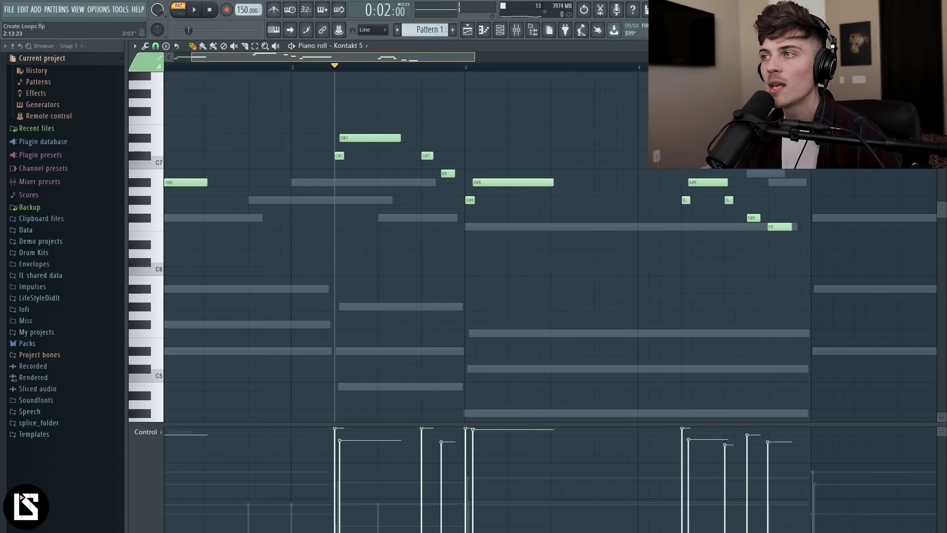
pyautogui.moveTo(403, 57); pyautogui.dragTo(405, 67)
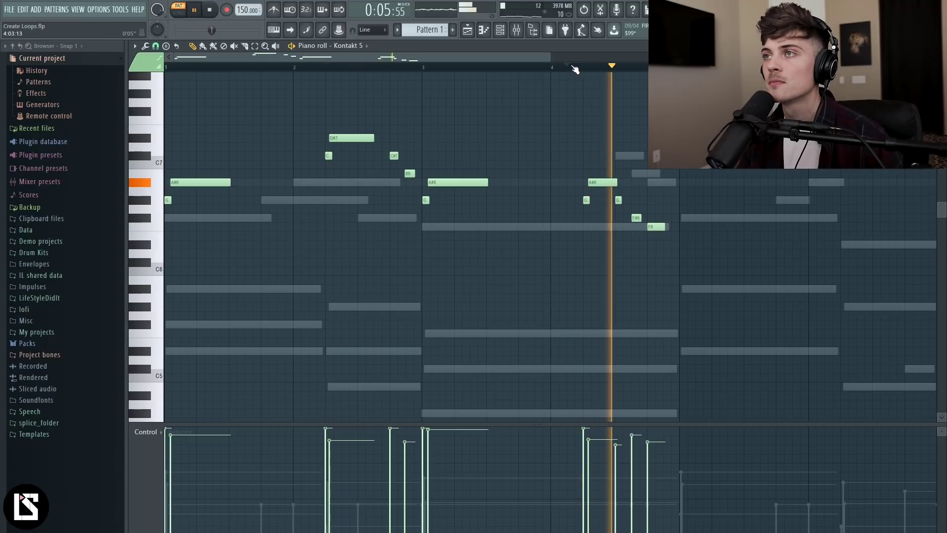
# Duplicate all Kontakt 5 notes from bars 1–4 into bars 5–8 and play from bar 4.
pyautogui.scroll(-1, 395, 247)
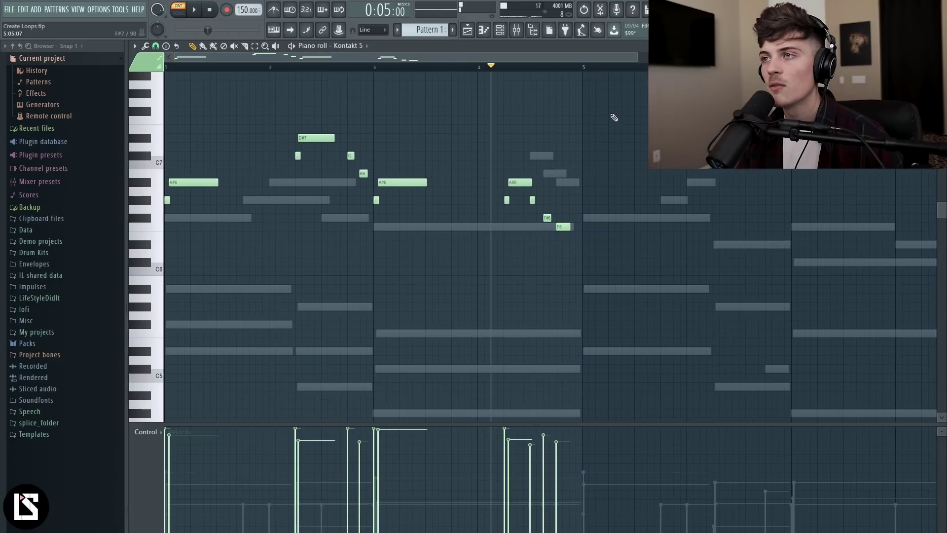
pyautogui.moveTo(614, 118); pyautogui.dragTo(226, 201)
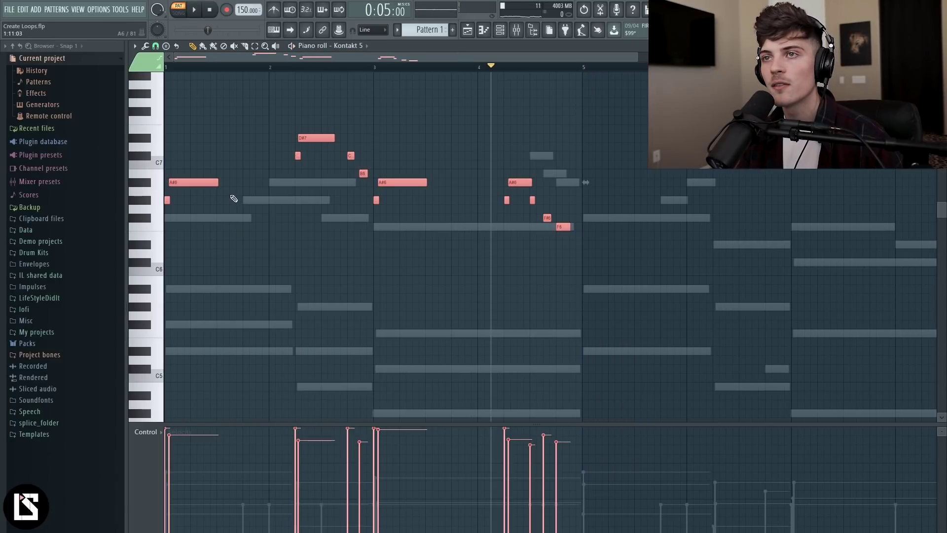
pyautogui.hotkey('ctrl', 'b')
pyautogui.click(556, 92)
pyautogui.press('space')
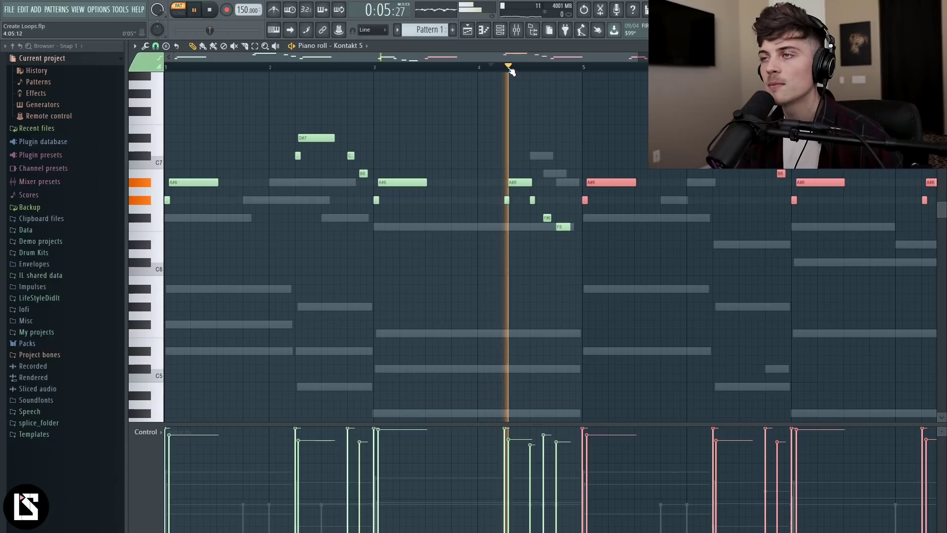
pyautogui.press('space')
pyautogui.press('space')
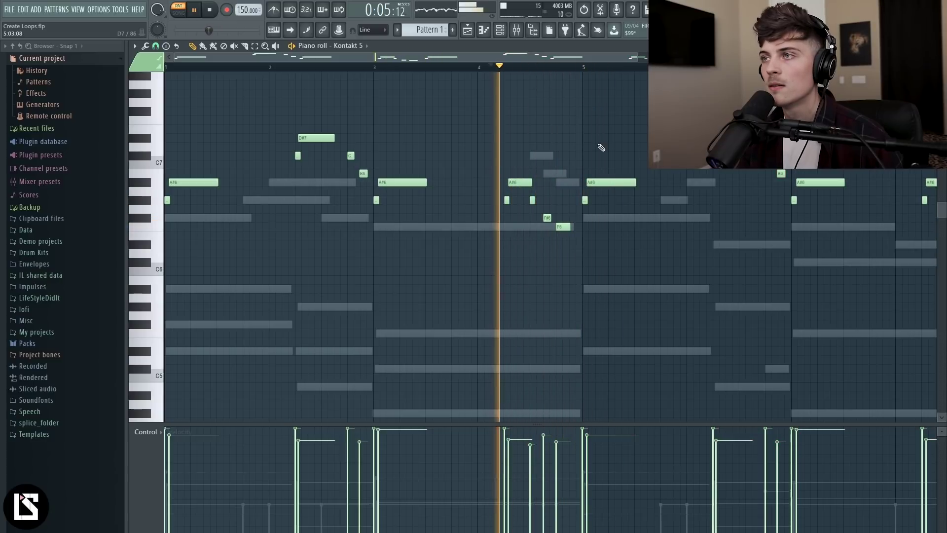
# Replace the copied G#6 and A#6 notes at the start of bar 5 with a single D#6 note, auditioning the change.
pyautogui.rightClick(594, 182)
pyautogui.rightClick(585, 200)
pyautogui.click(586, 219)
pyautogui.moveTo(586, 219)
pyautogui.mouseDown()
pyautogui.moveTo(620, 229)
pyautogui.moveTo(631, 244)
pyautogui.mouseUp()
pyautogui.press('space')
pyautogui.press('space')
pyautogui.moveTo(629, 245); pyautogui.dragTo(624, 274)
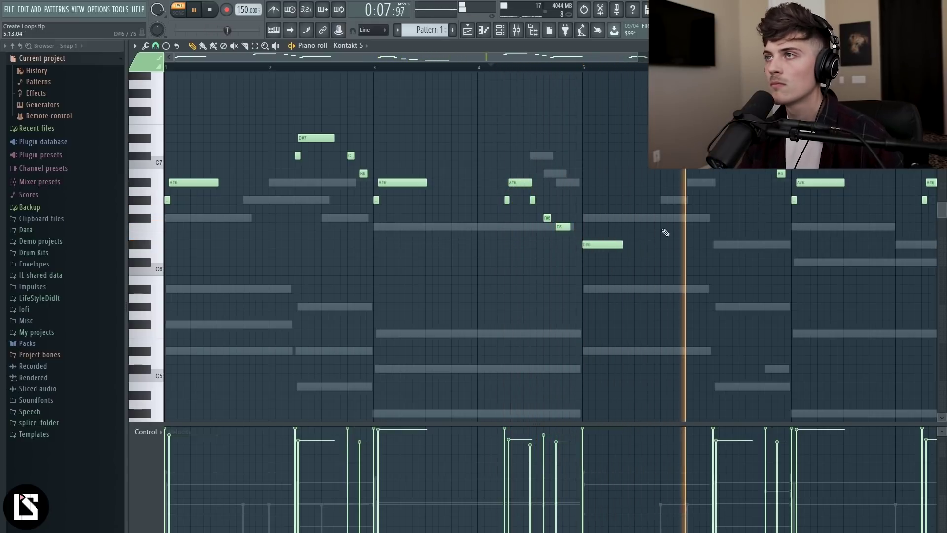
# Delete the copied A#6 note in bar 8 of the Kontakt 5 part while listening to the ending.
pyautogui.moveTo(638, 57); pyautogui.dragTo(823, 58)
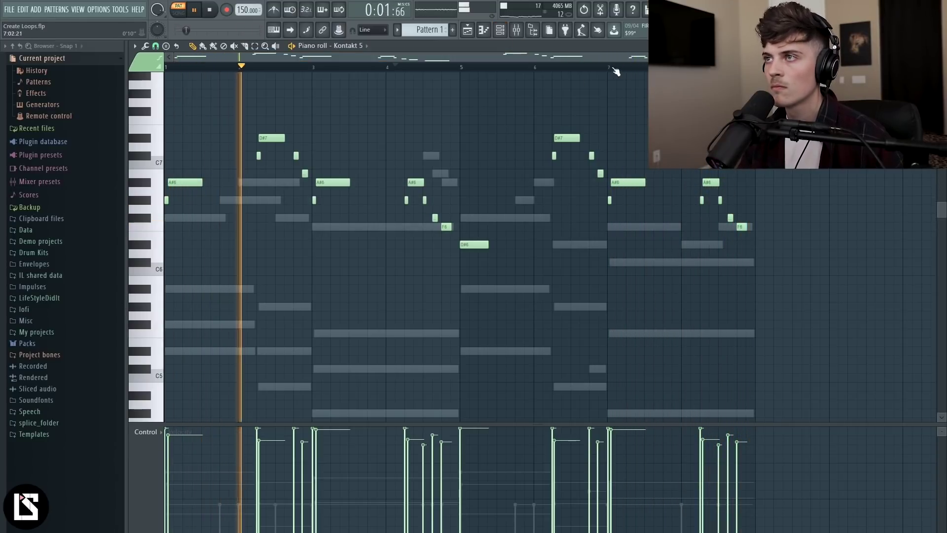
pyautogui.click(599, 64)
pyautogui.rightClick(714, 184)
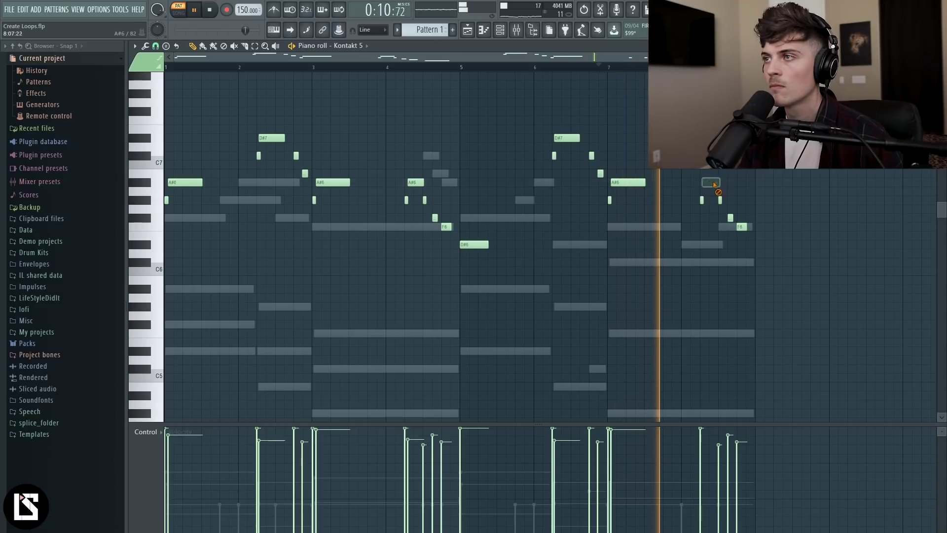
pyautogui.hotkey('ctrl', 'z')
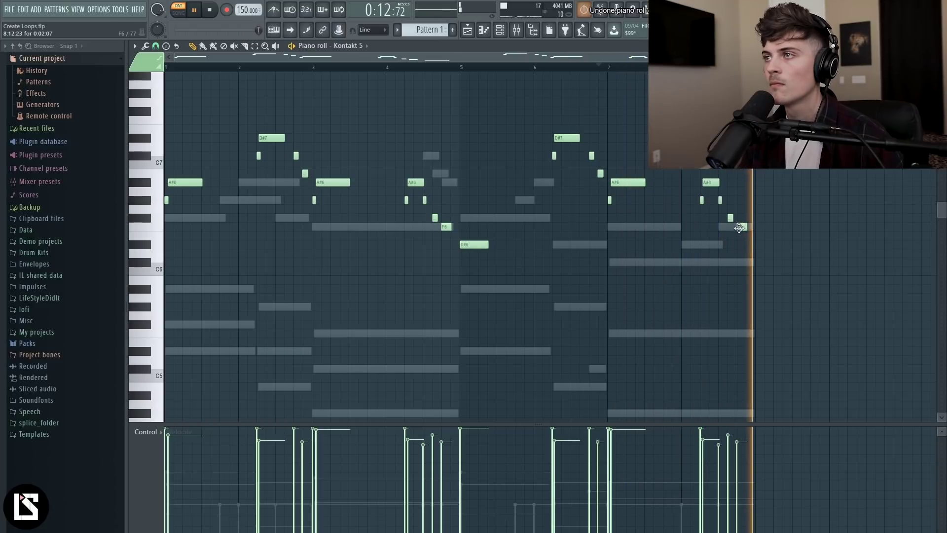
pyautogui.rightClick(713, 183)
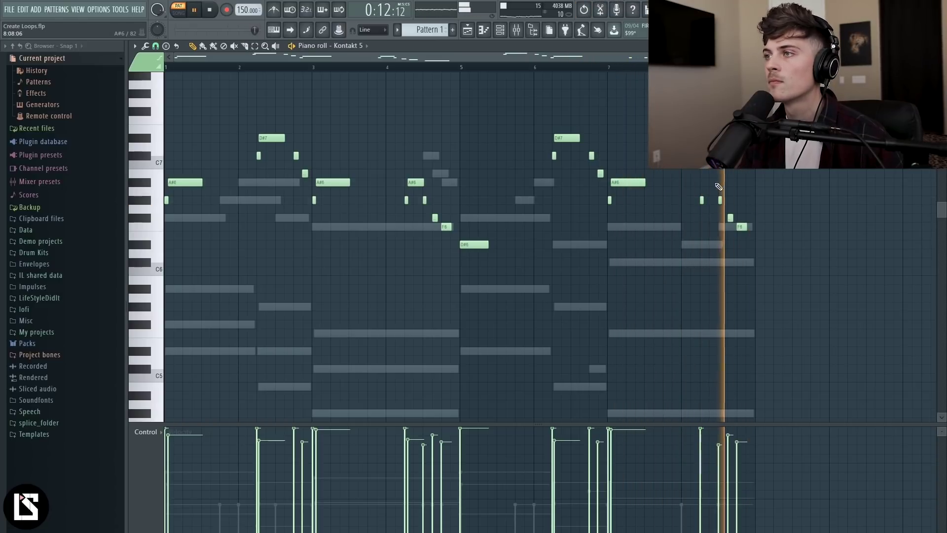
pyautogui.press('space')
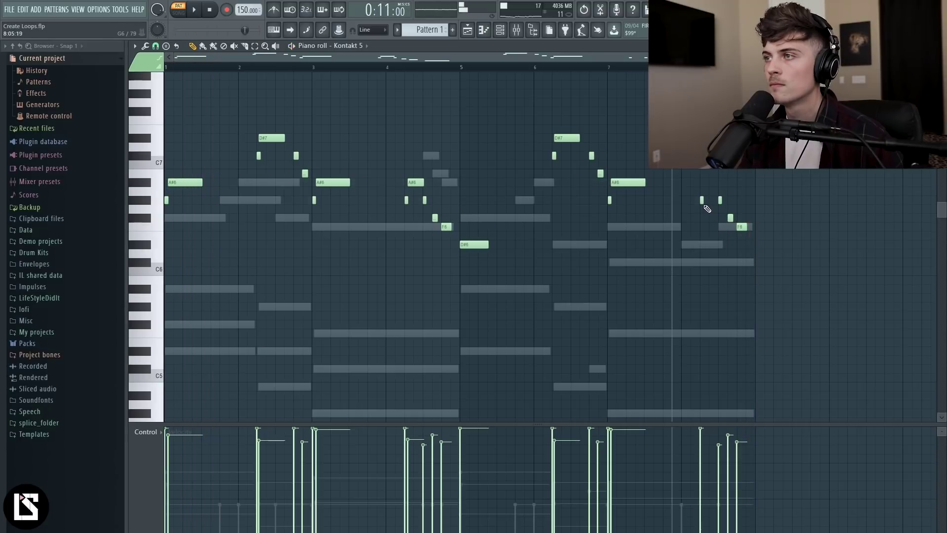
# Lower the last three notes of bar 8 to F#6, F6 and D#6, and audition the new ending.
pyautogui.click(740, 245)
pyautogui.press('space')
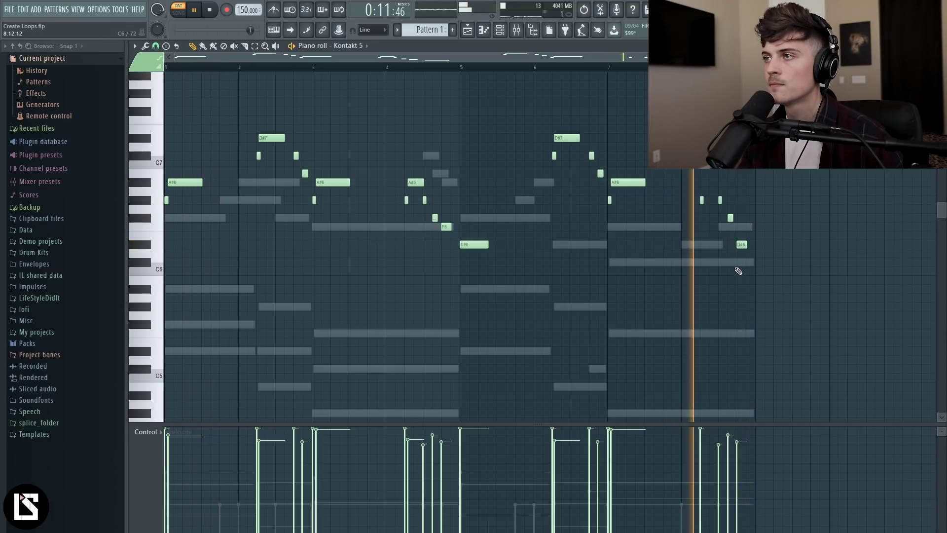
pyautogui.press('space')
pyautogui.press('space')
pyautogui.moveTo(720, 201); pyautogui.dragTo(730, 227)
pyautogui.press('space')
pyautogui.press('space')
pyautogui.press('space')
pyautogui.press('space')
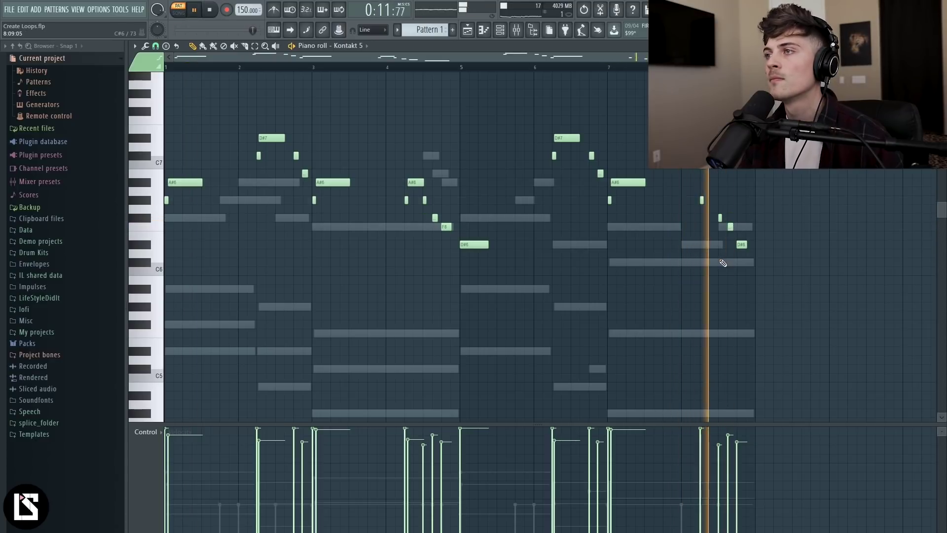
pyautogui.press('space')
# Place Pattern 1 at bar 1 of the playlist, consolidate it into an audio clip on Track 1, and audition it.
pyautogui.click(467, 31)
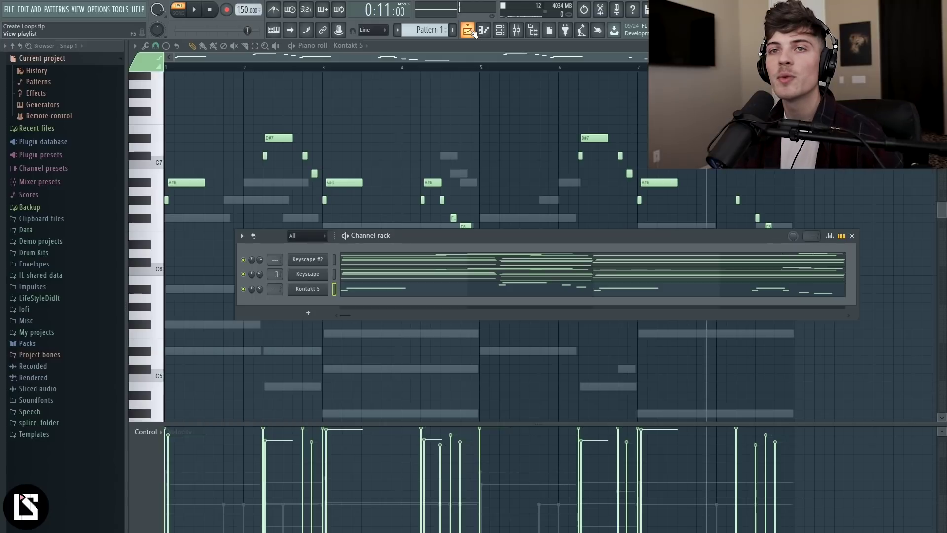
pyautogui.click(467, 30)
pyautogui.moveTo(361, 86); pyautogui.dragTo(259, 88)
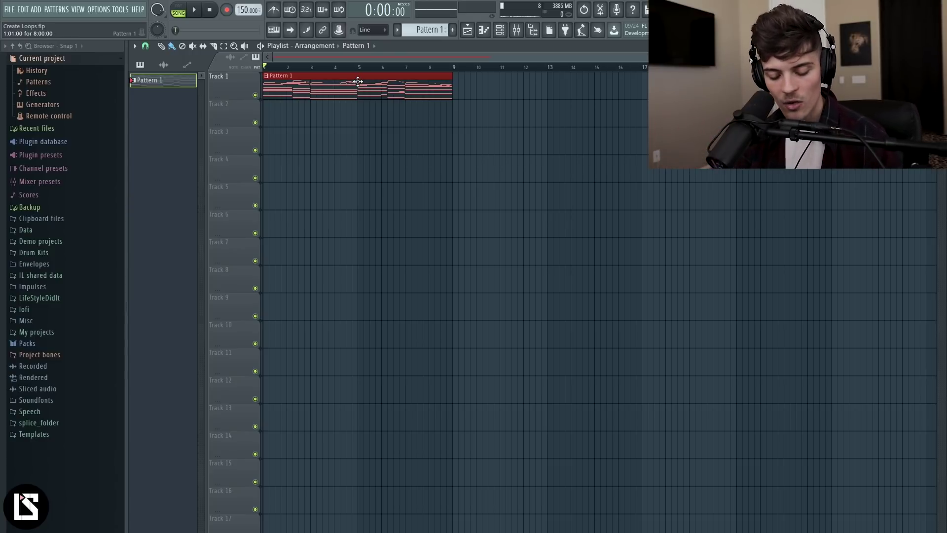
pyautogui.hotkey('ctrl', 'alt', 'c')
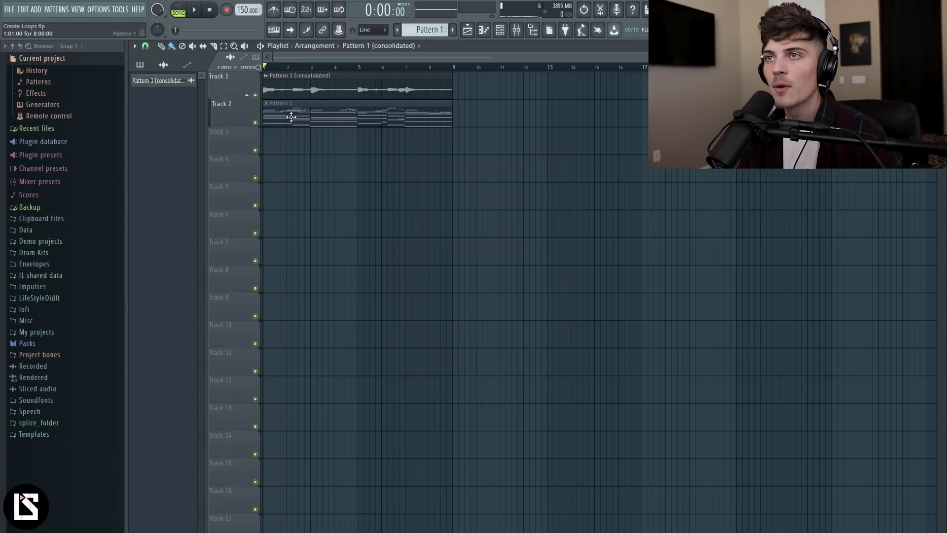
pyautogui.press('space')
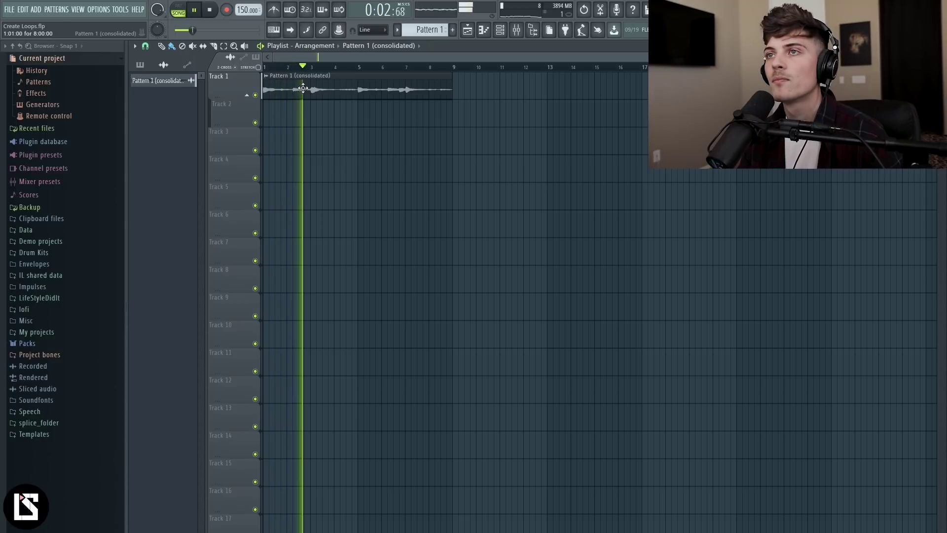
pyautogui.press('space')
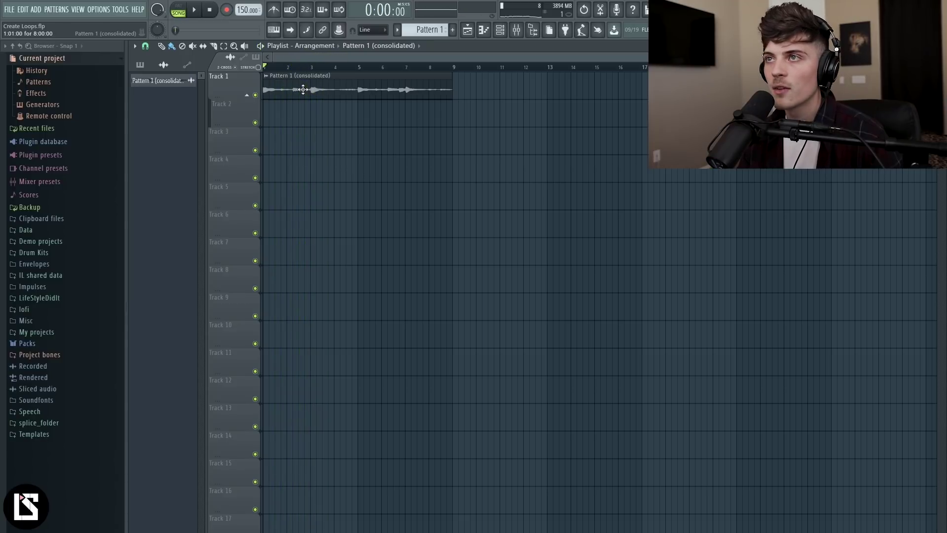
# Route the consolidated audio clip's channel to mixer track 1 and play the clip through it.
pyautogui.click(508, 33)
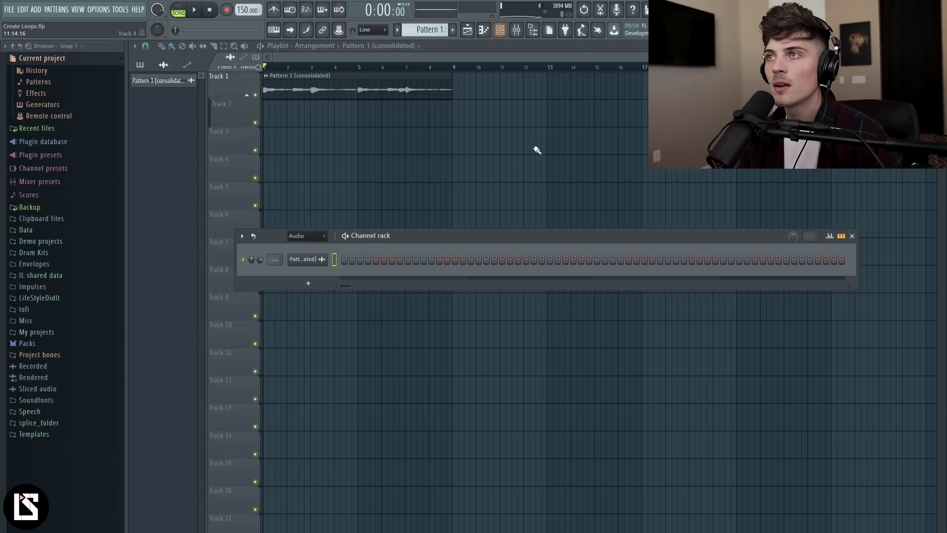
pyautogui.click(524, 37)
pyautogui.rightClick(309, 204)
pyautogui.moveTo(375, 196)
pyautogui.click(457, 197)
pyautogui.press('space')
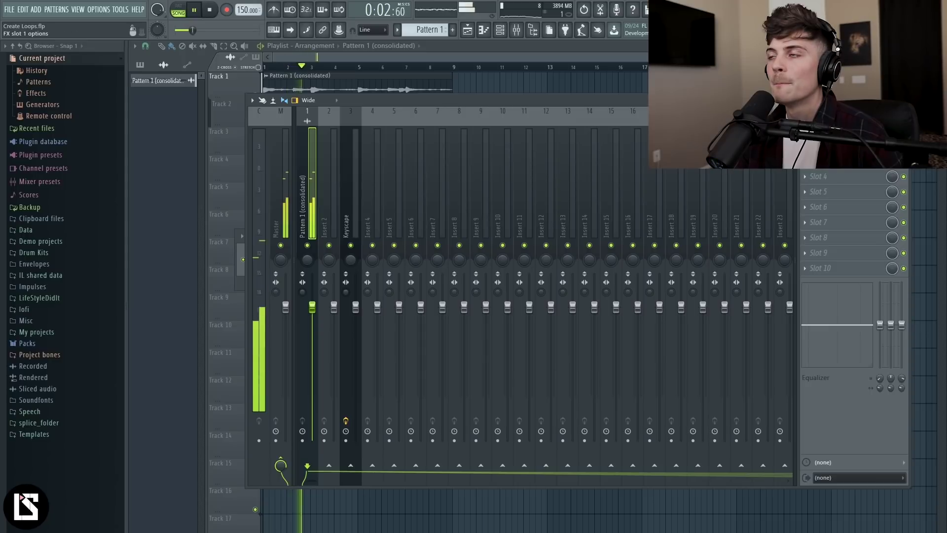
# Stop playback and load Kramer Tape Stereo in the first effect slot of mixer track 1.
pyautogui.press('space')
pyautogui.click(805, 131)
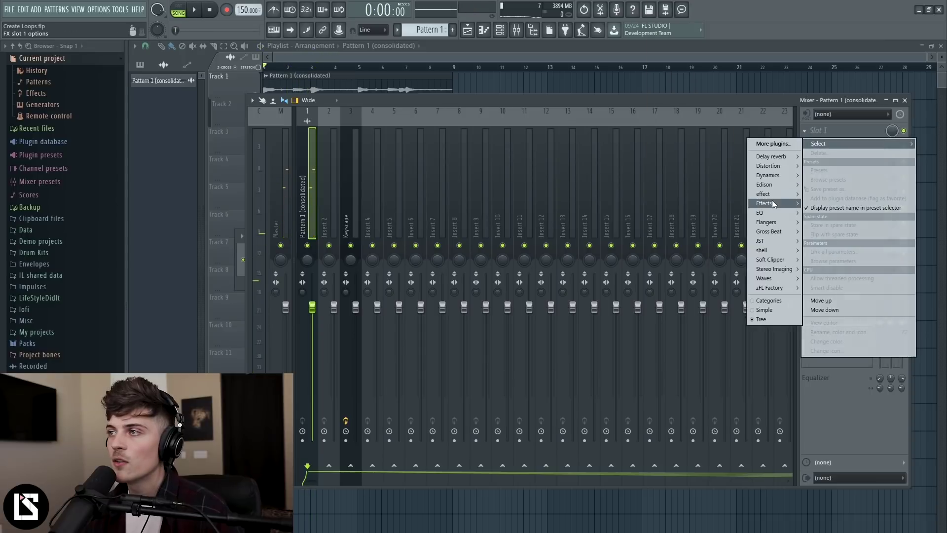
pyautogui.moveTo(778, 281)
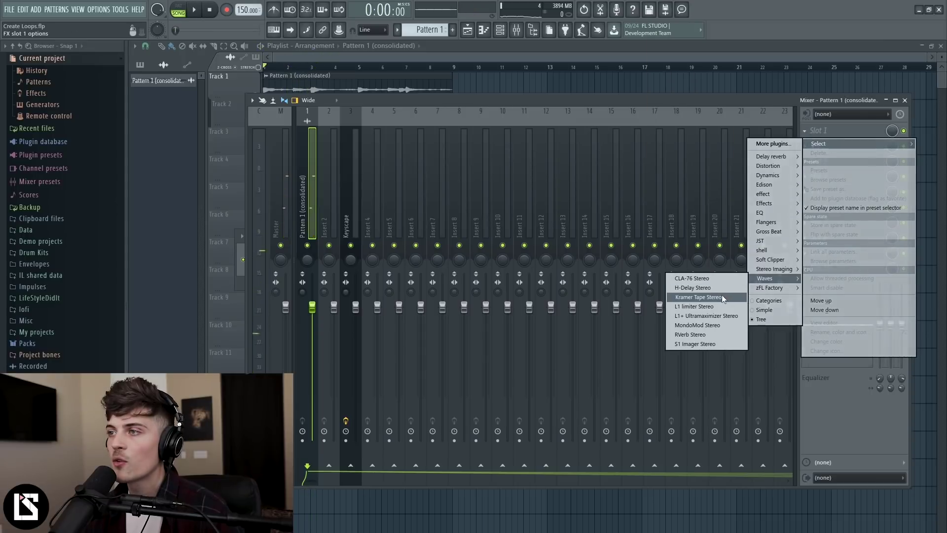
pyautogui.click(698, 297)
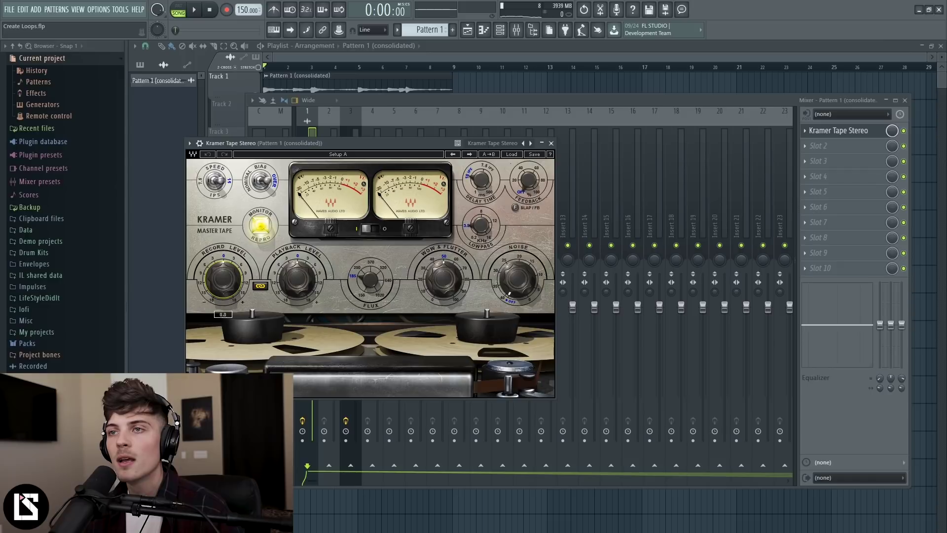
# Adjust Kramer Tape's record level and set Wow & Flutter to about 29 while the loop plays.
pyautogui.click(194, 11)
pyautogui.moveTo(222, 276); pyautogui.dragTo(222, 289)
pyautogui.click(370, 279)
pyautogui.moveTo(445, 282); pyautogui.dragTo(446, 302)
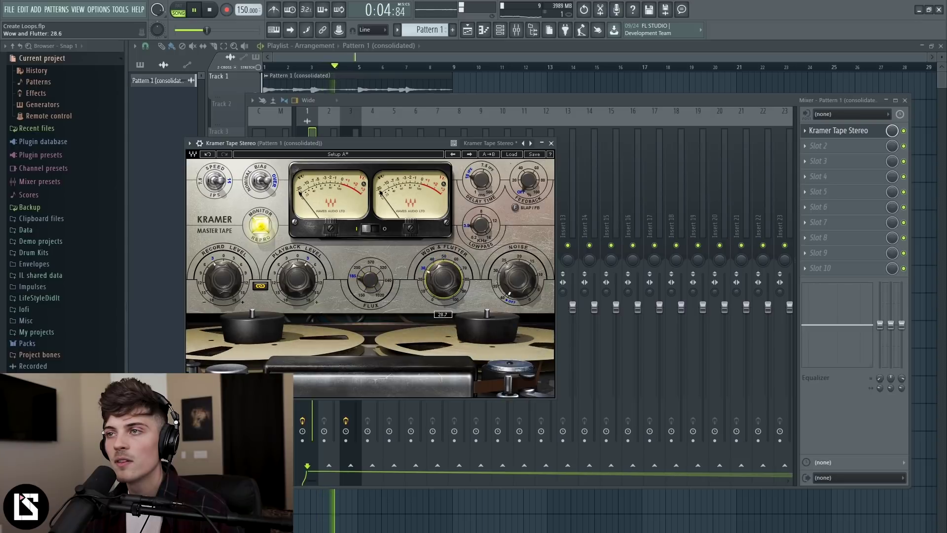
pyautogui.click(838, 131)
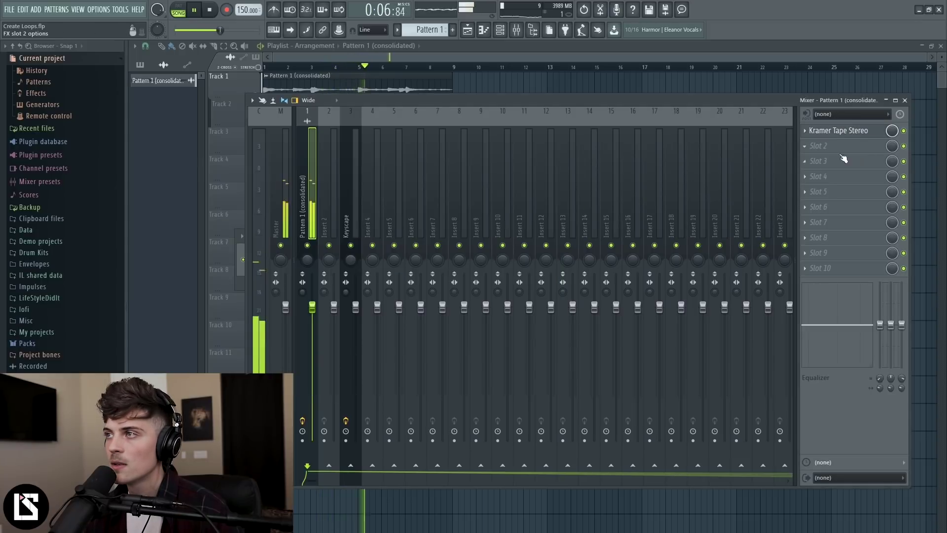
# Add Fruity Parametric EQ 2 in slot 2, cutting the lows with band 1 around 72 Hz and slightly lowering the highs with band 7.
pyautogui.click(819, 146)
pyautogui.moveTo(779, 219)
pyautogui.click(711, 227)
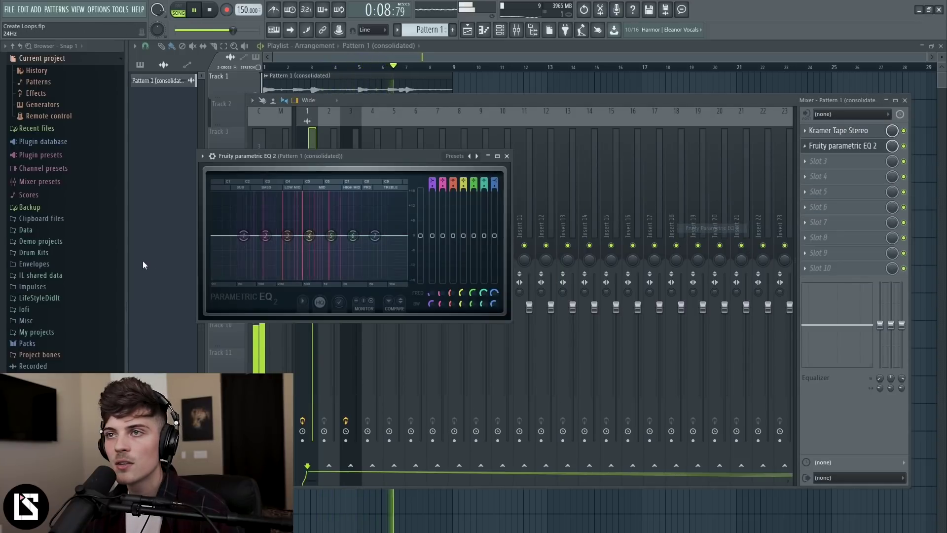
pyautogui.moveTo(244, 235); pyautogui.dragTo(247, 254)
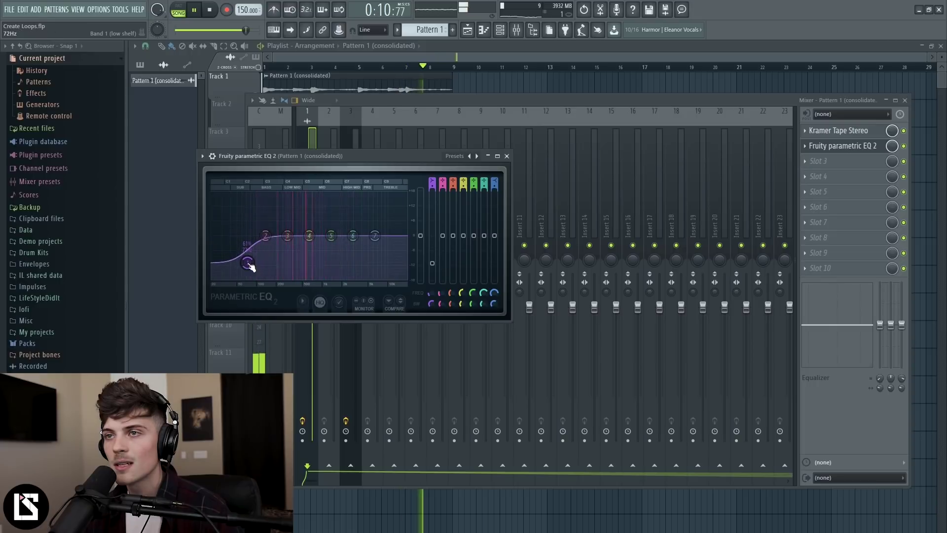
pyautogui.moveTo(371, 239); pyautogui.dragTo(369, 239)
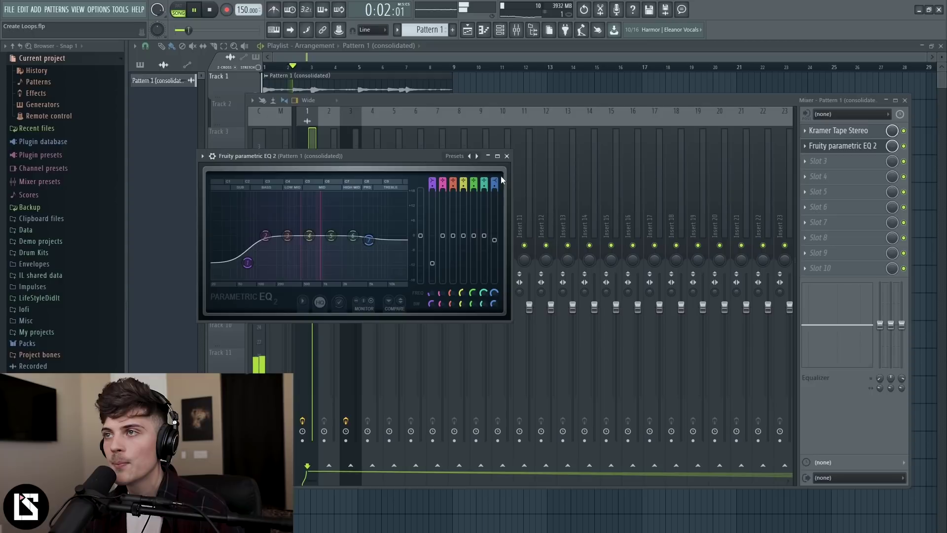
pyautogui.click(507, 156)
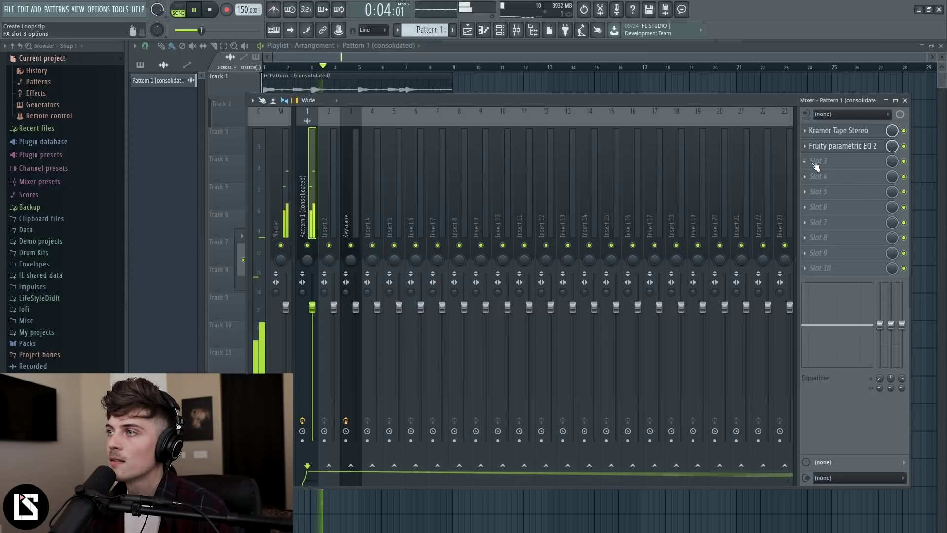
# Load Pitchproof in slot 3 of mixer track 1 and briefly audition the loop through it.
pyautogui.press('space')
pyautogui.click(805, 161)
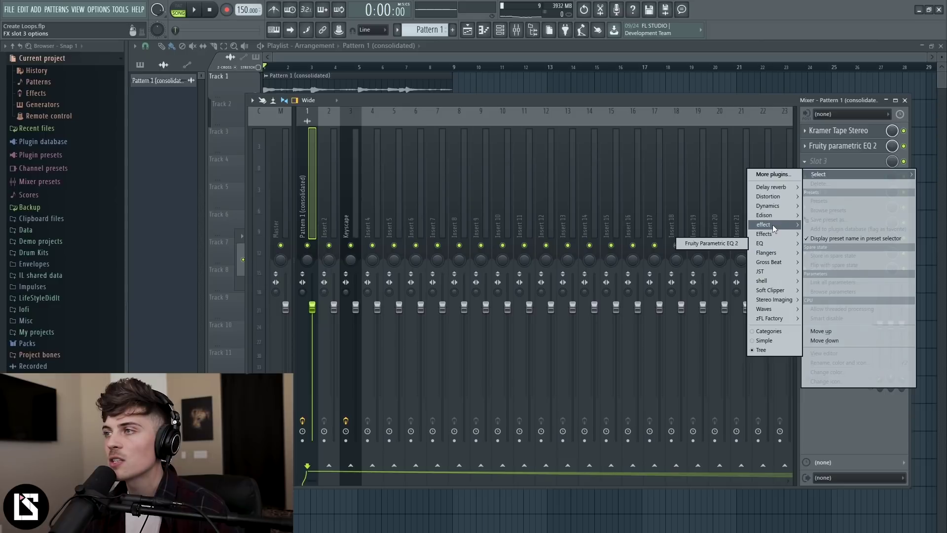
pyautogui.moveTo(773, 228)
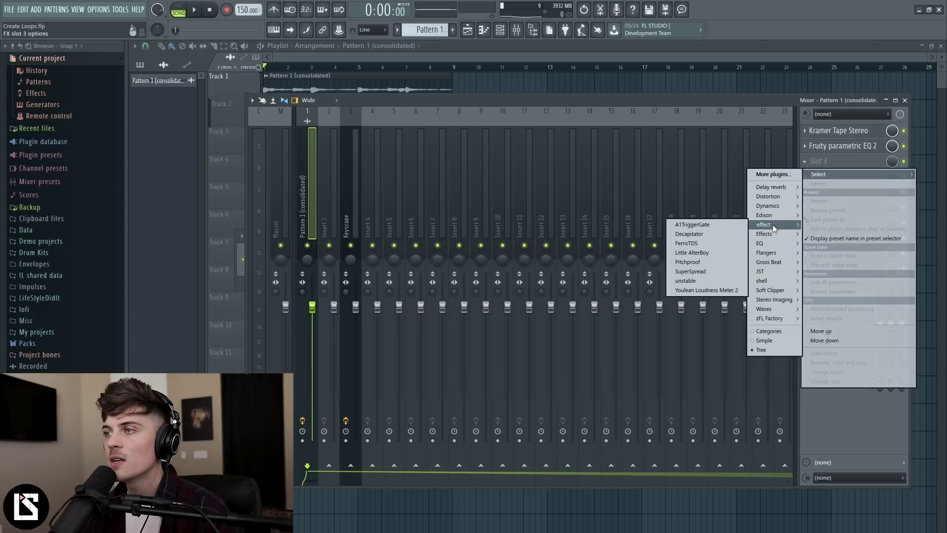
pyautogui.click(710, 265)
pyautogui.moveTo(303, 168); pyautogui.dragTo(447, 196)
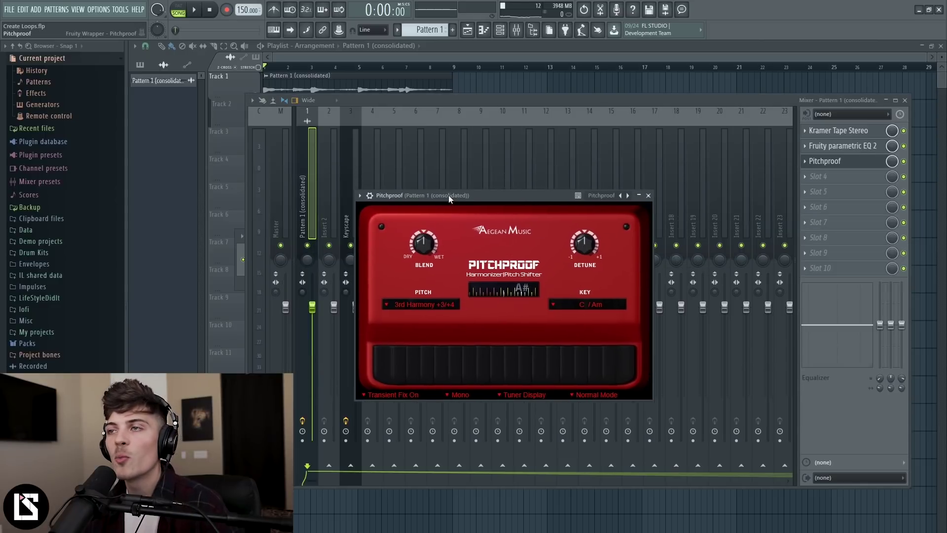
pyautogui.click(195, 12)
pyautogui.click(210, 12)
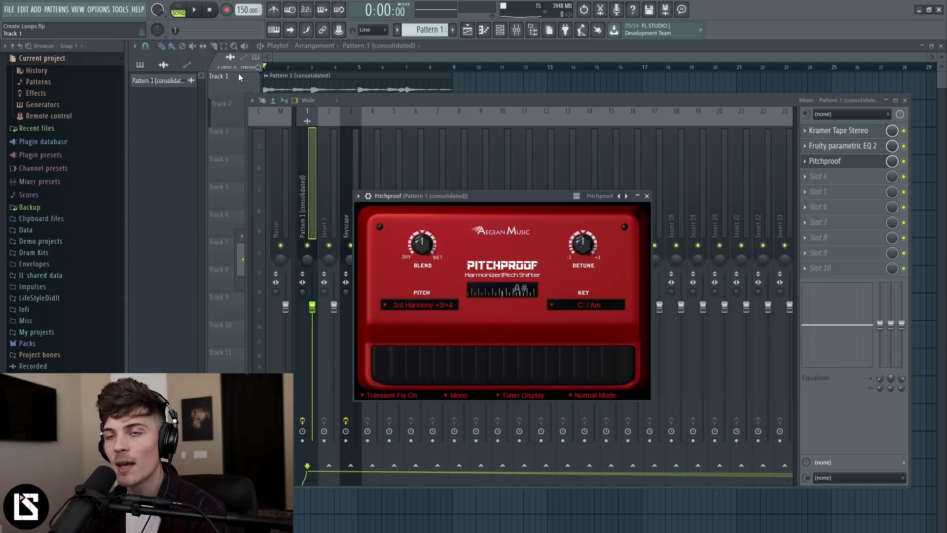
# Configure Pitchproof with a fully wet blend, Stereo mode, pitch 0 and the key F# / D#m.
pyautogui.press('F7')
pyautogui.moveTo(423, 246); pyautogui.dragTo(442, 155)
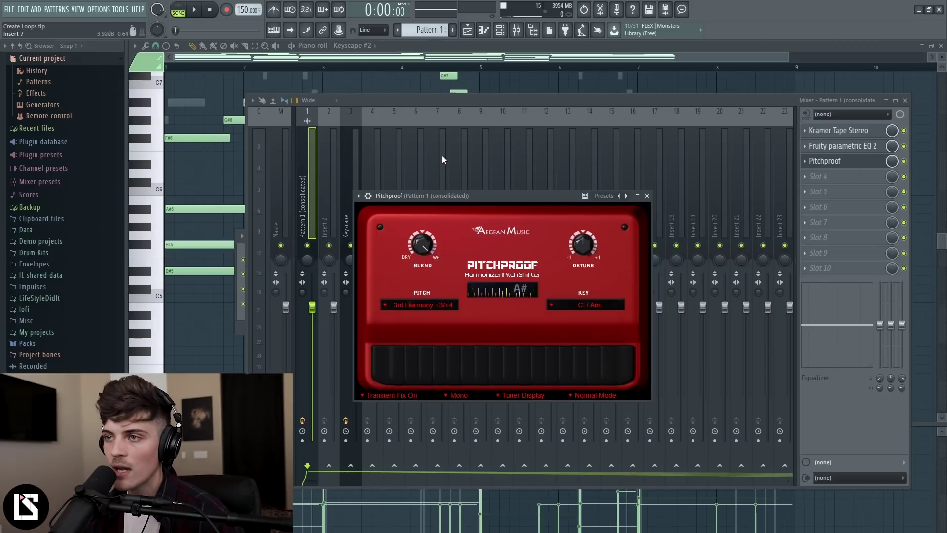
pyautogui.click(454, 395)
pyautogui.click(464, 417)
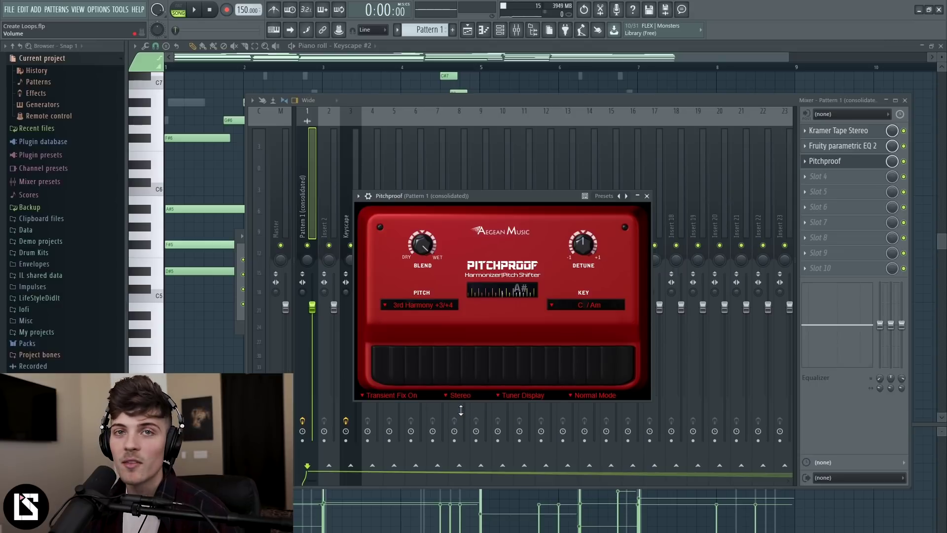
pyautogui.click(435, 306)
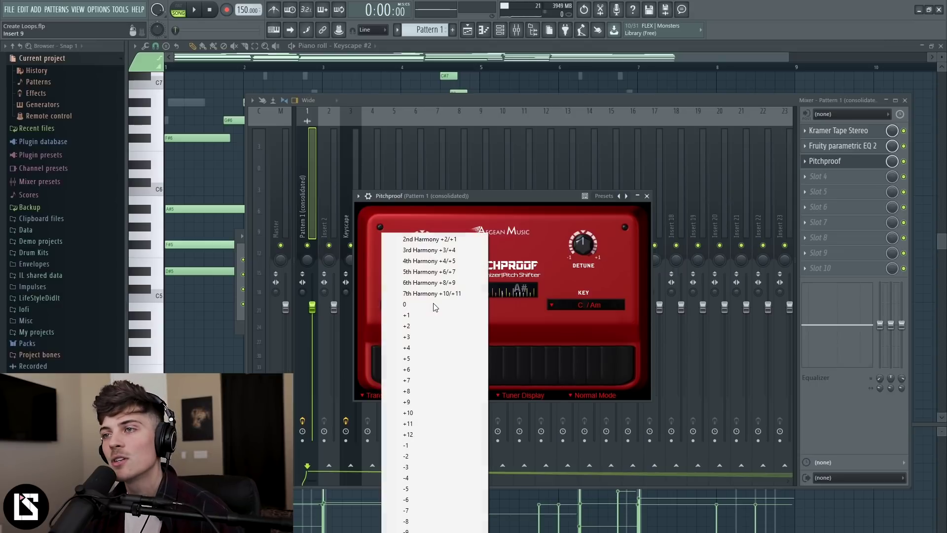
pyautogui.click(421, 306)
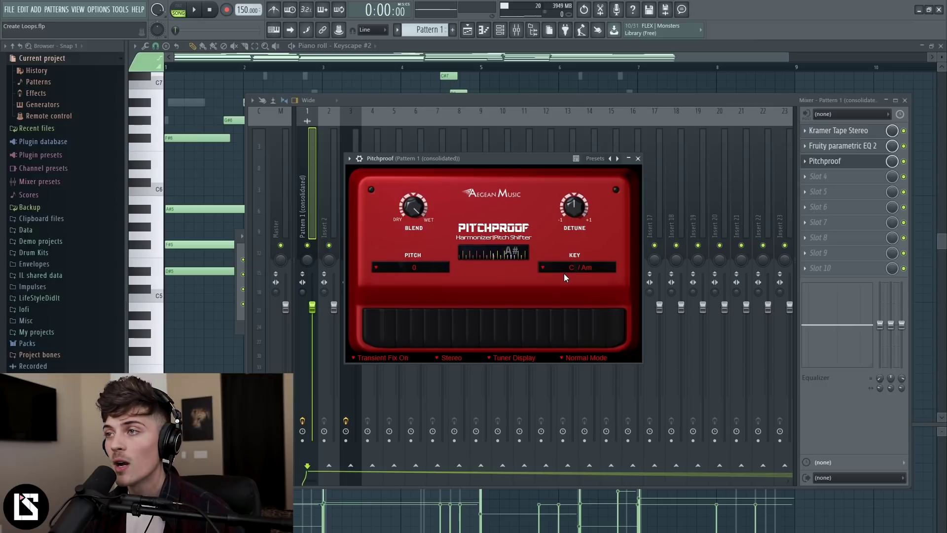
pyautogui.click(564, 269)
pyautogui.click(573, 343)
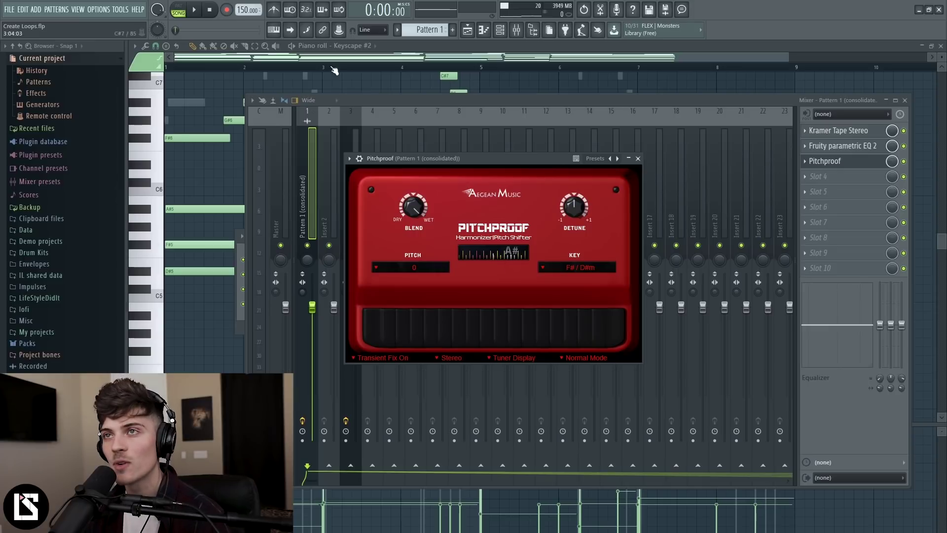
# Play the loop and compare its sound with Pitchproof bypassed and enabled.
pyautogui.click(196, 10)
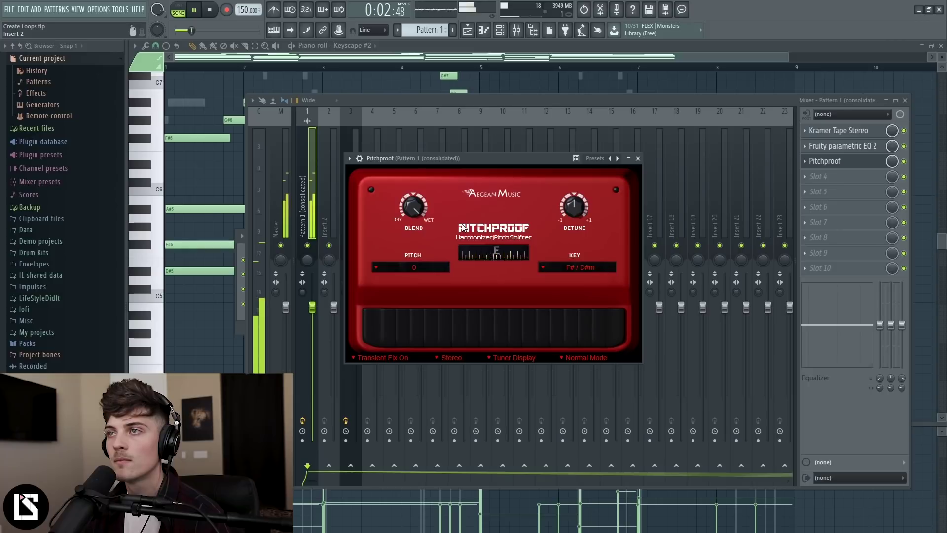
pyautogui.click(906, 164)
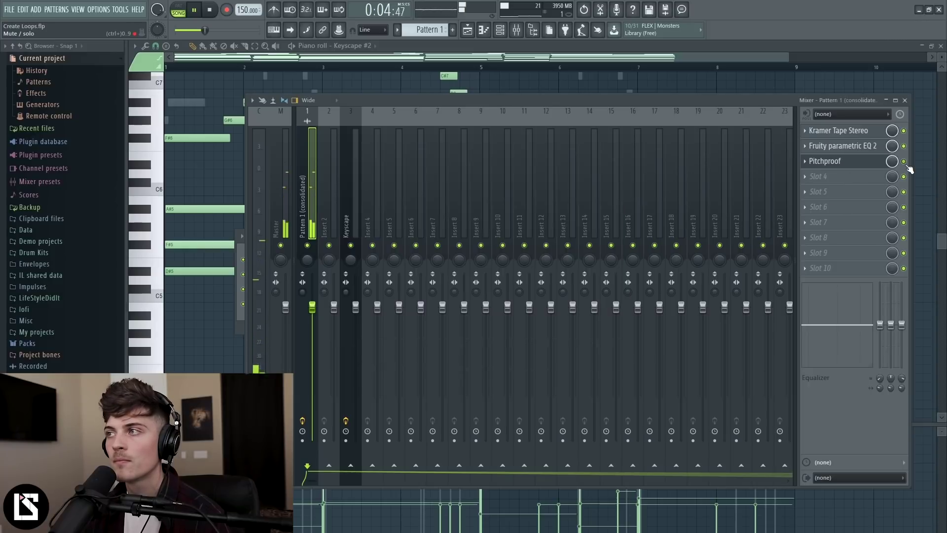
pyautogui.click(903, 161)
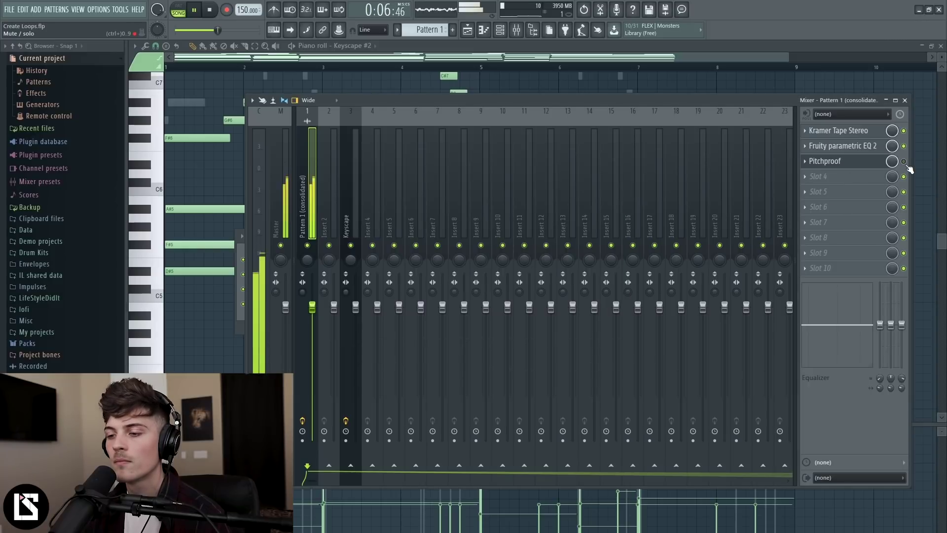
pyautogui.click(847, 162)
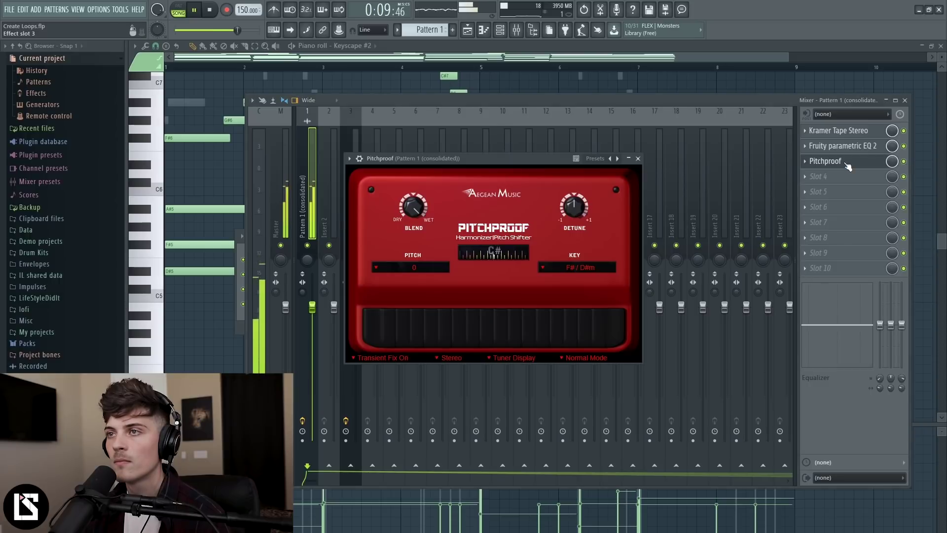
pyautogui.click(209, 9)
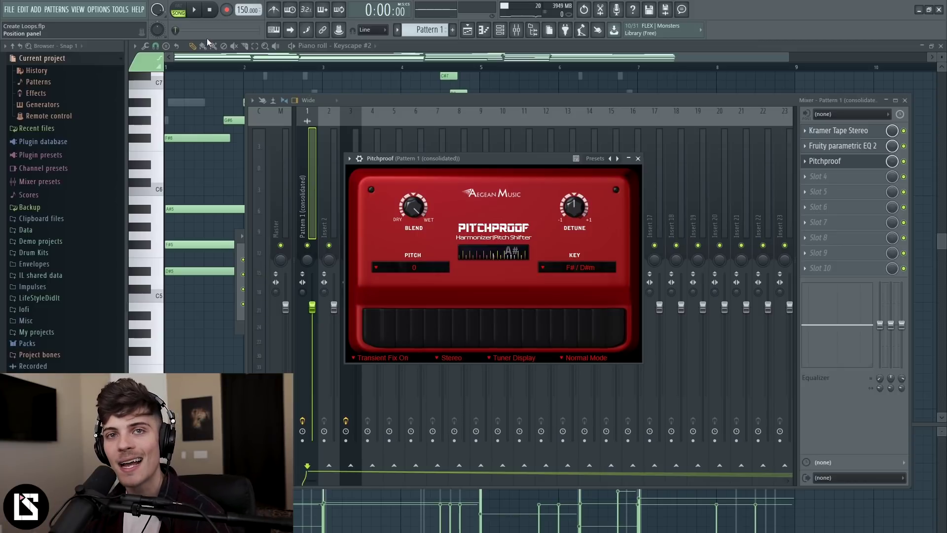
# Try Pitchproof pitch shifts of -2 and +2 during playback, and return the pitch to 0.
pyautogui.click(423, 269)
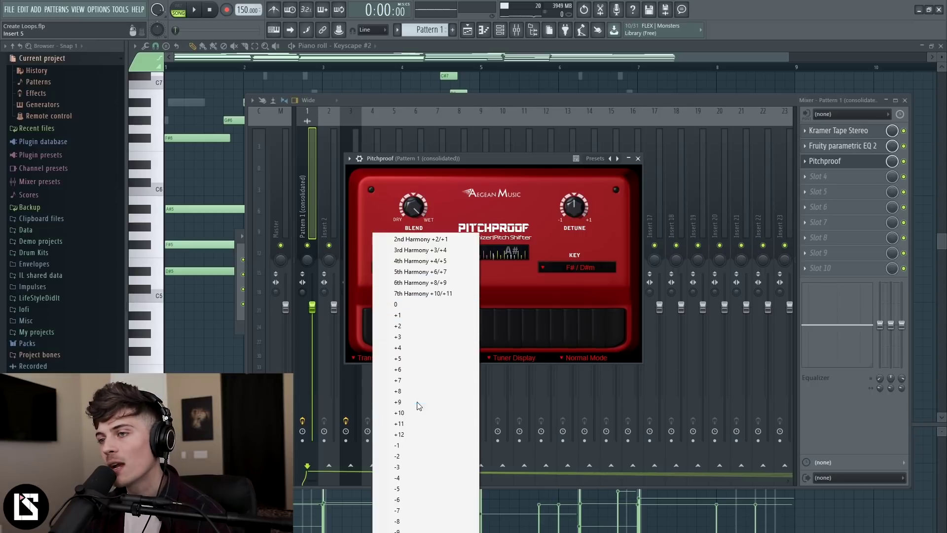
pyautogui.click(418, 456)
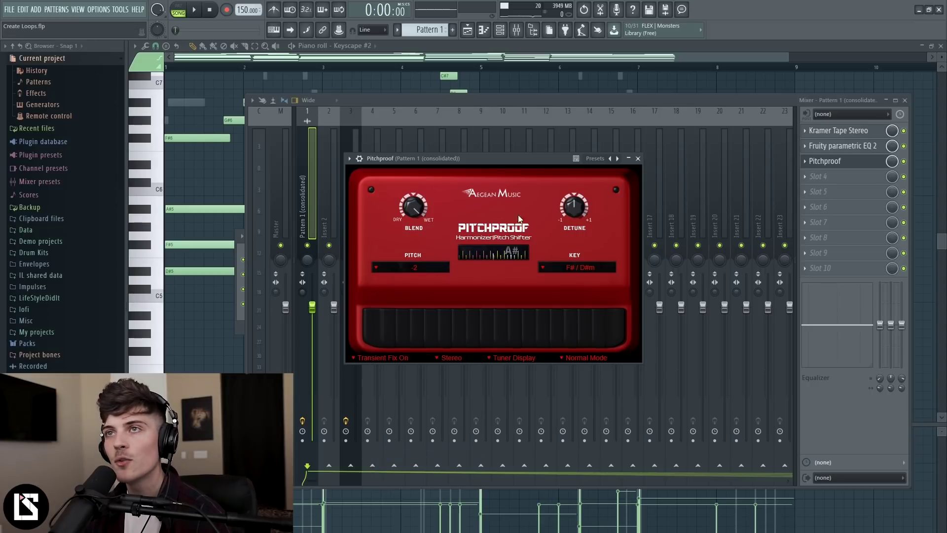
pyautogui.press('space')
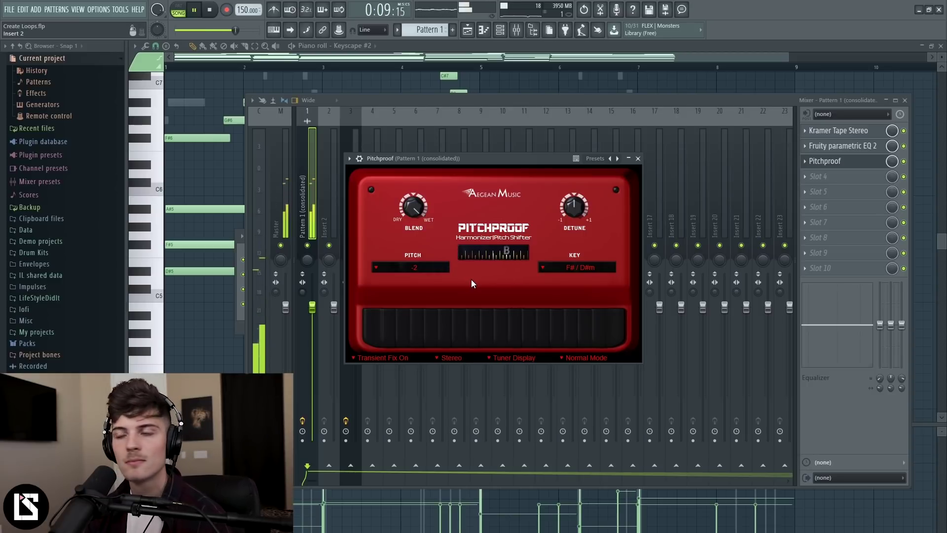
pyautogui.click(436, 268)
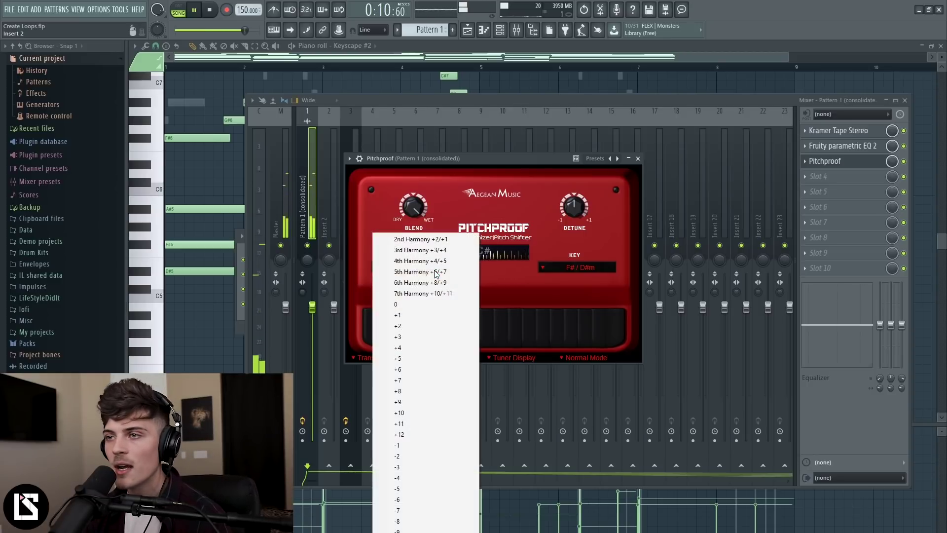
pyautogui.click(427, 326)
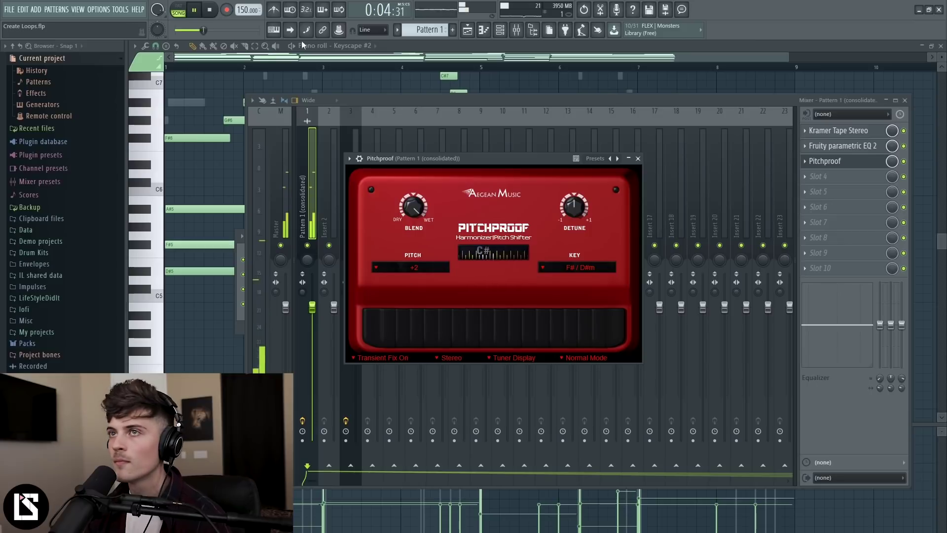
pyautogui.click(211, 17)
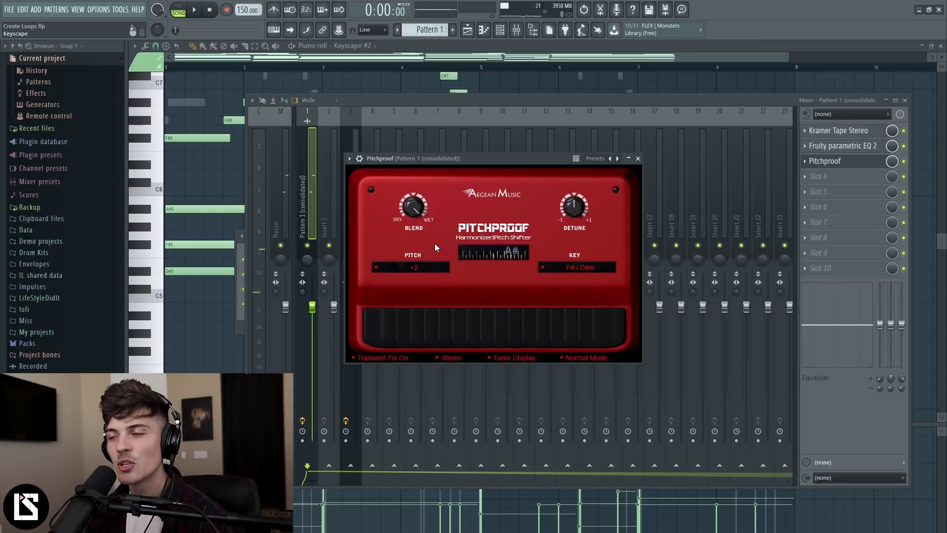
pyautogui.click(446, 266)
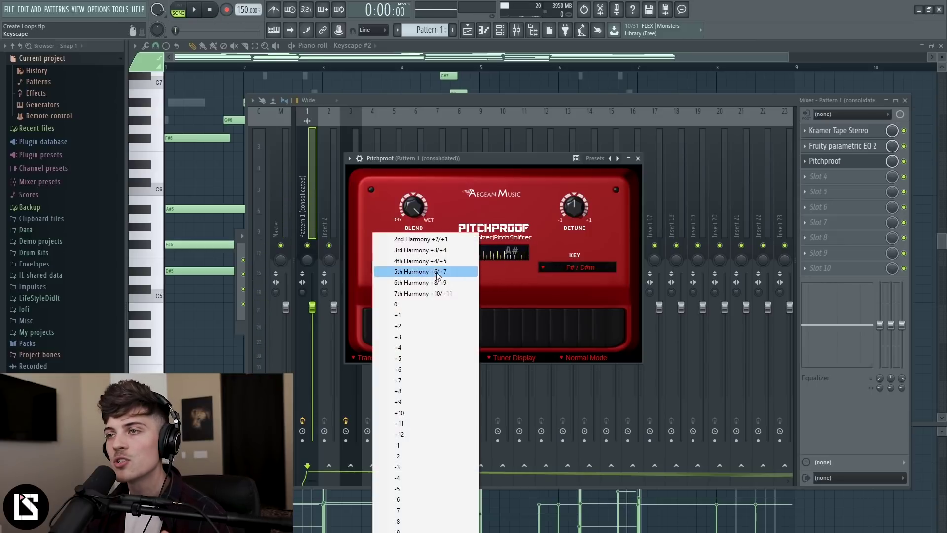
pyautogui.click(428, 308)
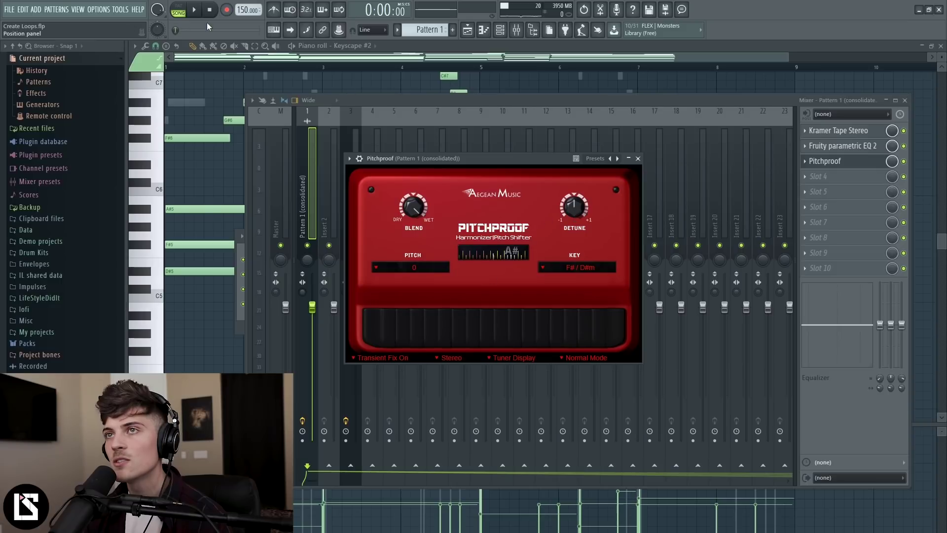
# Try a slight Pitchproof detune while the loop plays, and reset the Detune knob.
pyautogui.click(195, 12)
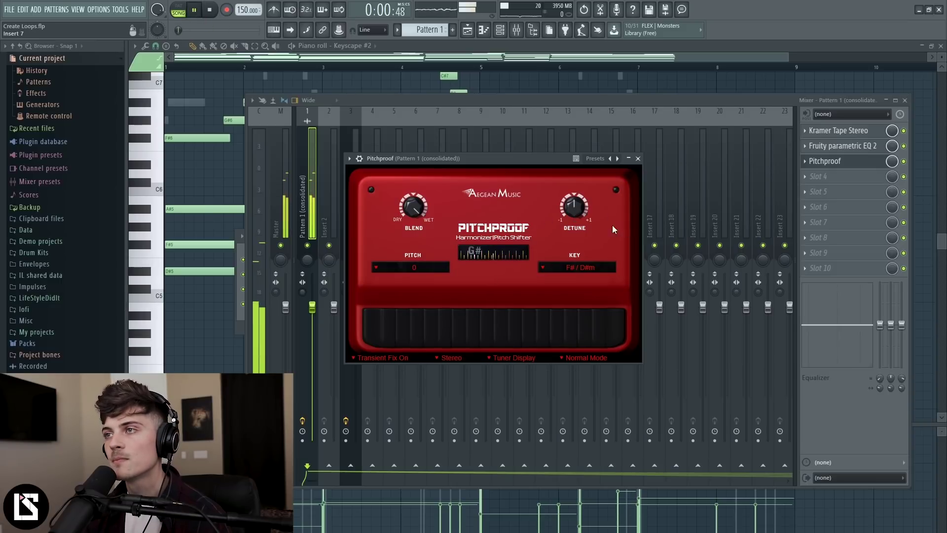
pyautogui.moveTo(574, 206)
pyautogui.mouseDown()
pyautogui.moveTo(573, 234)
pyautogui.moveTo(577, 198)
pyautogui.moveTo(576, 212)
pyautogui.mouseUp()
pyautogui.press('space')
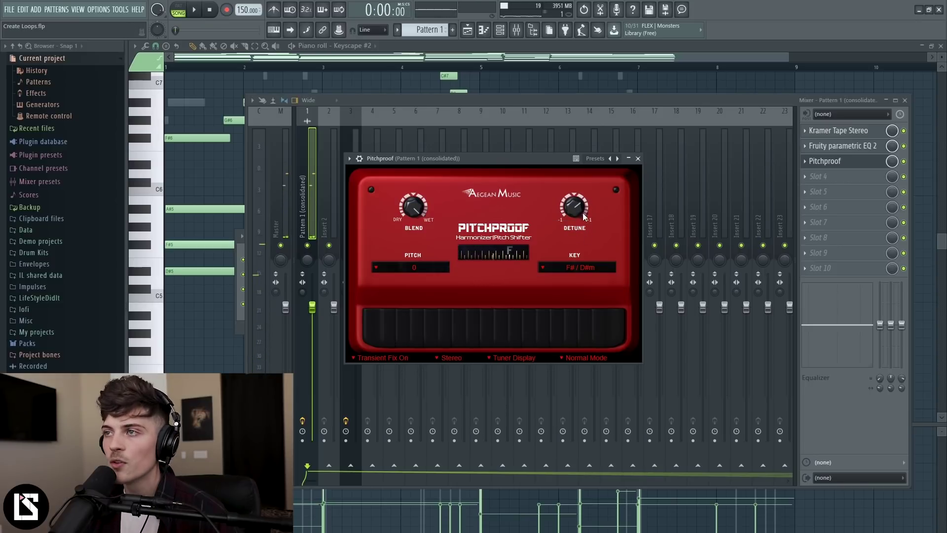
pyautogui.doubleClick(577, 210)
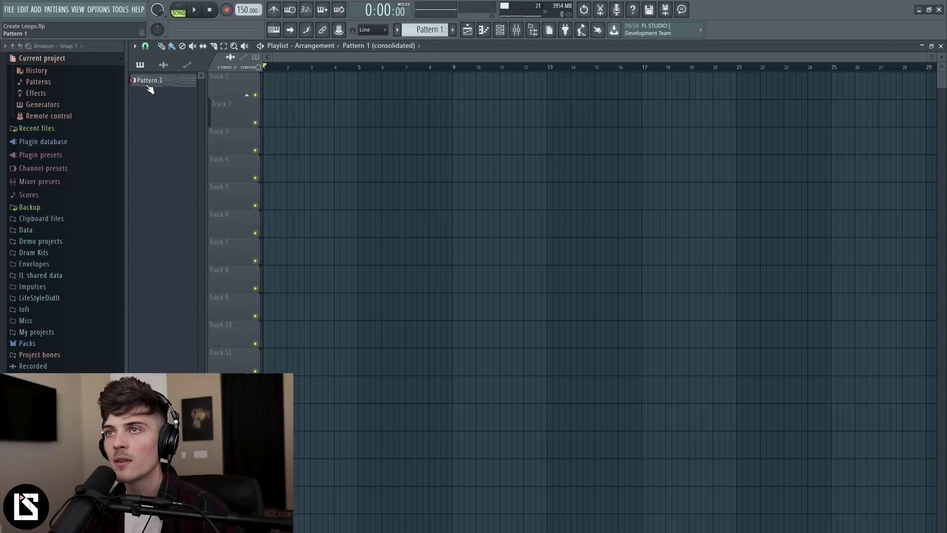
# Place Pattern 1 at bar 1 and split it by channel into Keyscape #2, Keyscape and Kontakt 5 patterns.
pyautogui.moveTo(150, 88); pyautogui.dragTo(266, 89)
pyautogui.rightClick(181, 85)
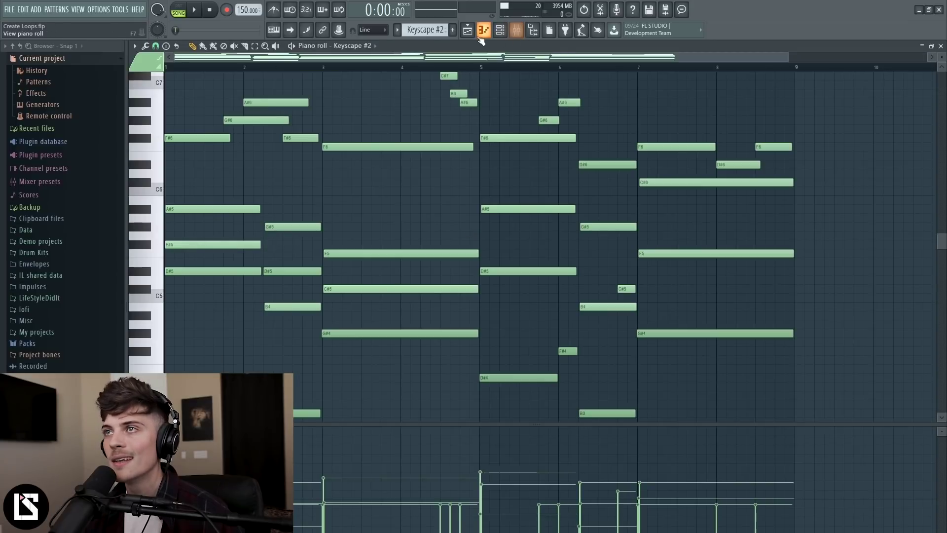
pyautogui.click(483, 31)
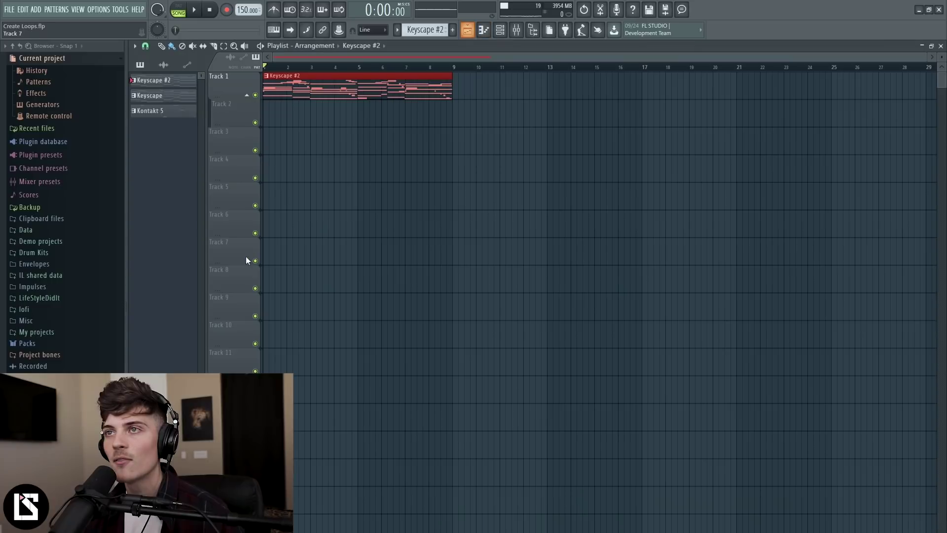
# Stack the Keyscape #2, Keyscape and Kontakt 5 patterns on Tracks 1 to 3 at bar 1 and again at bar 9.
pyautogui.moveTo(326, 96); pyautogui.dragTo(315, 117)
pyautogui.rightClick(338, 121)
pyautogui.keyDown('shift'); pyautogui.click(169, 111); pyautogui.keyUp('shift')
pyautogui.moveTo(169, 111); pyautogui.dragTo(480, 96)
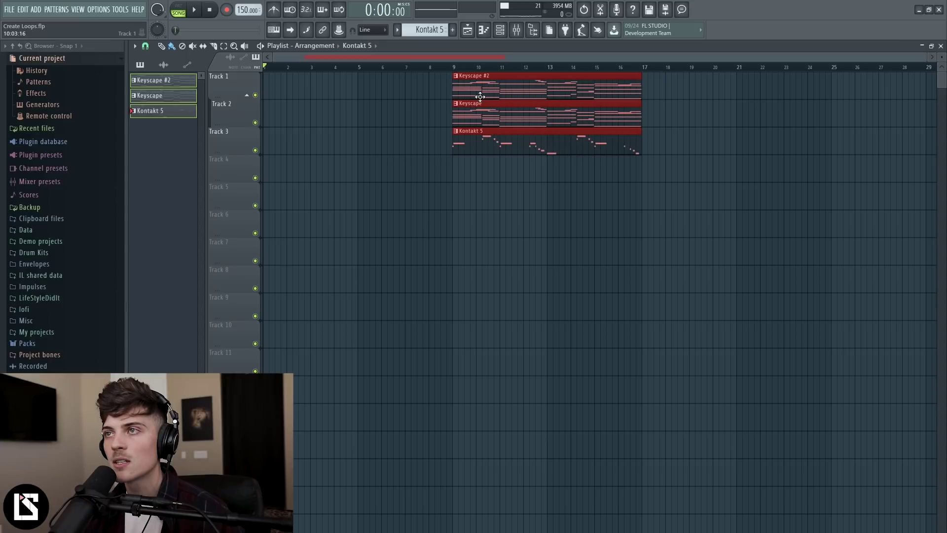
pyautogui.click(480, 85)
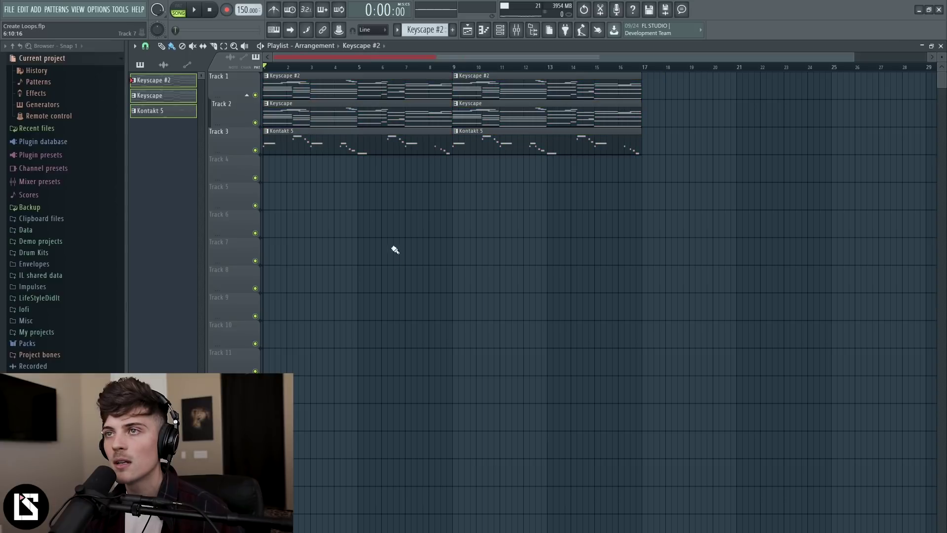
# Delete the Kontakt 5 clip at bar 1 and select the arrangement from bar 1 to bar 17.
pyautogui.rightClick(332, 149)
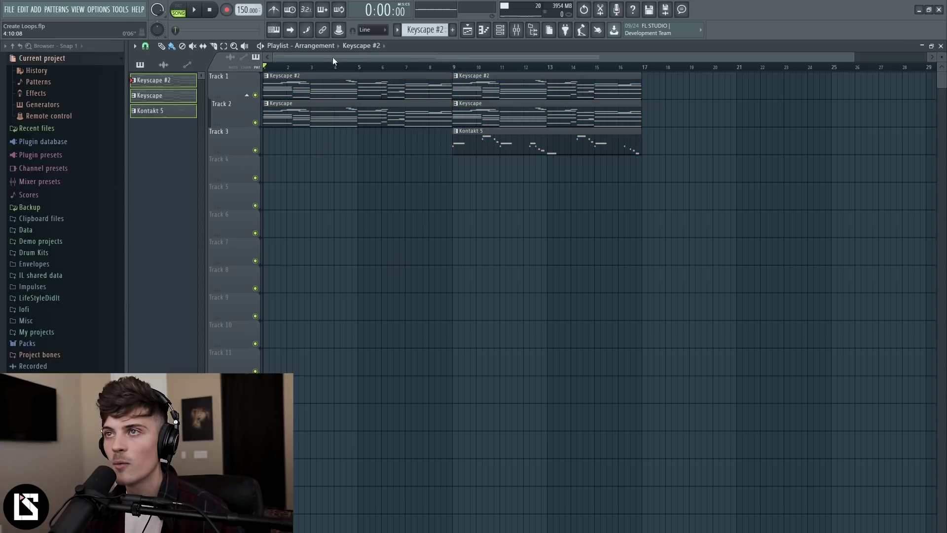
pyautogui.scroll(-1, 331, 59)
pyautogui.moveTo(267, 68); pyautogui.dragTo(556, 91)
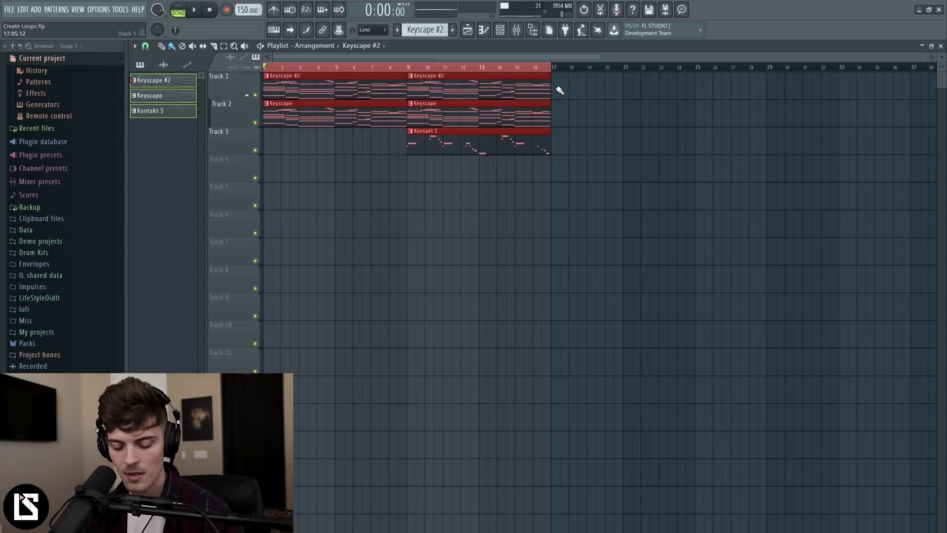